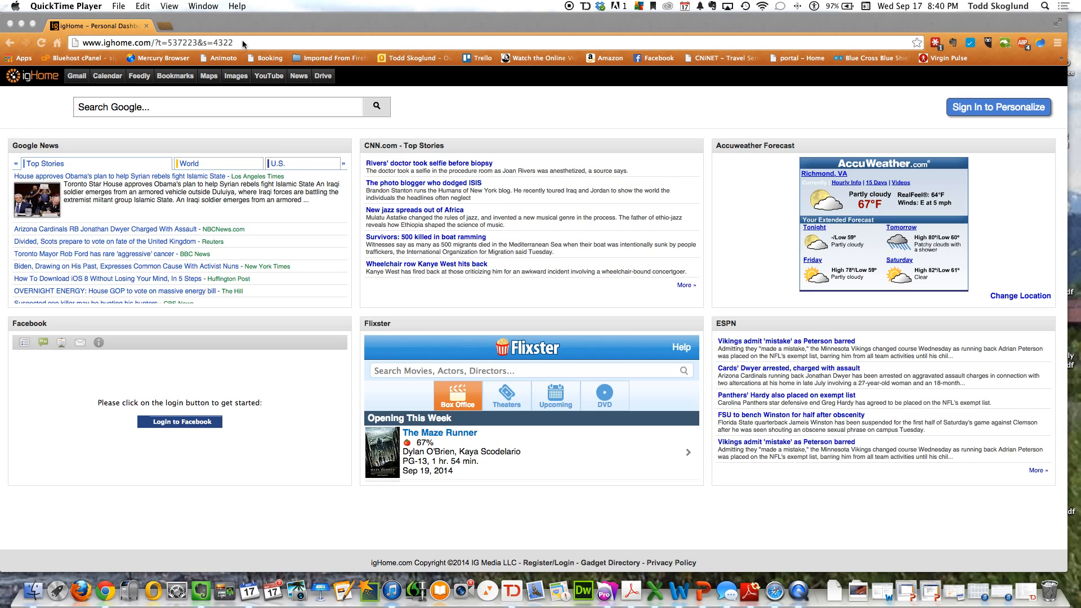
left_click(242, 42)
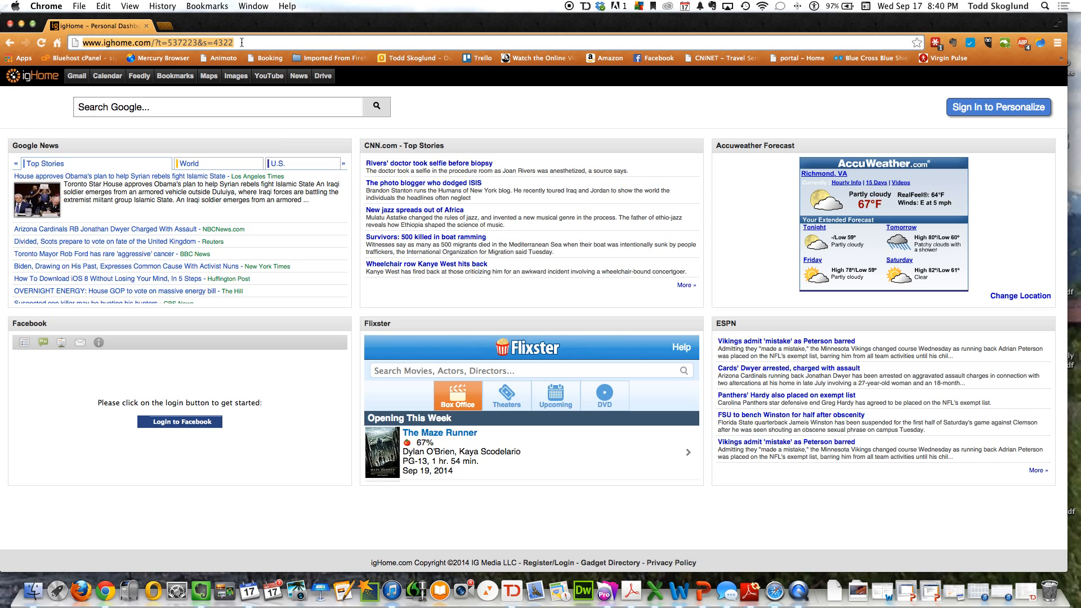
type("www")
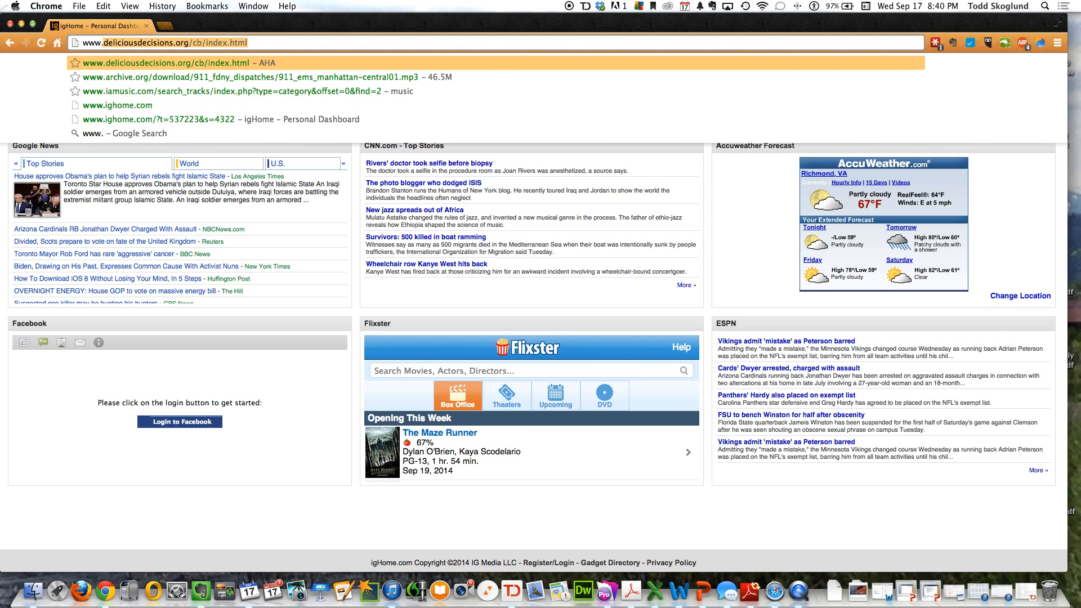
type(".surve")
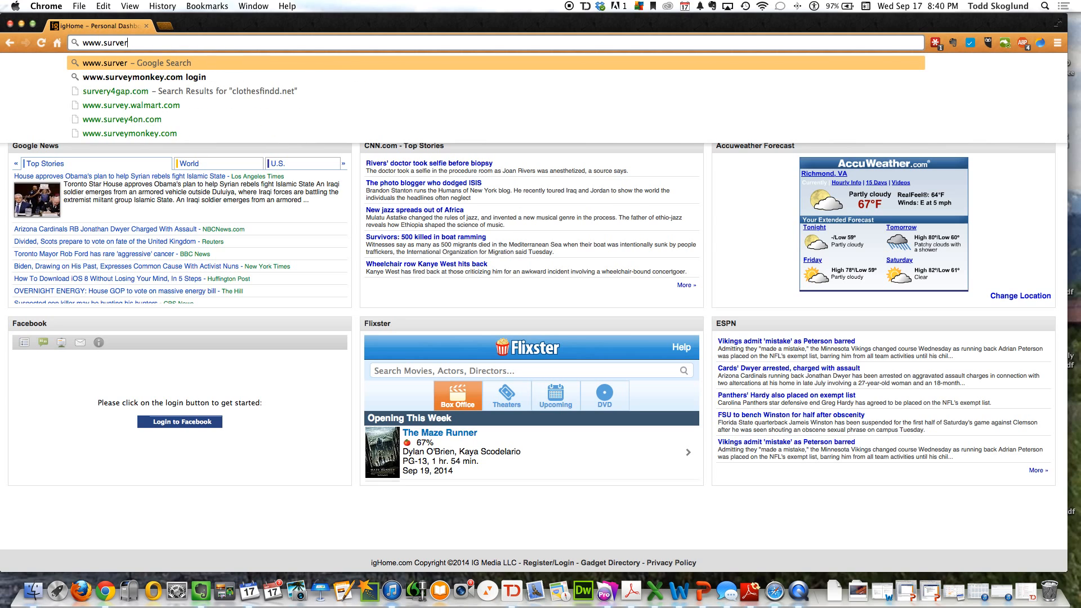
type("ymonkey.com")
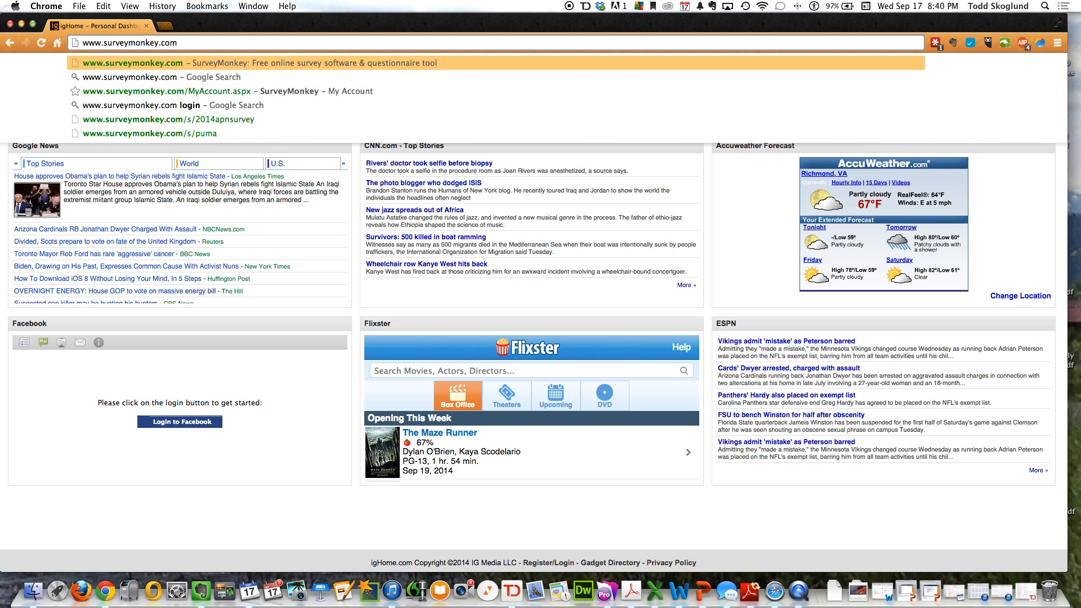
key("Return")
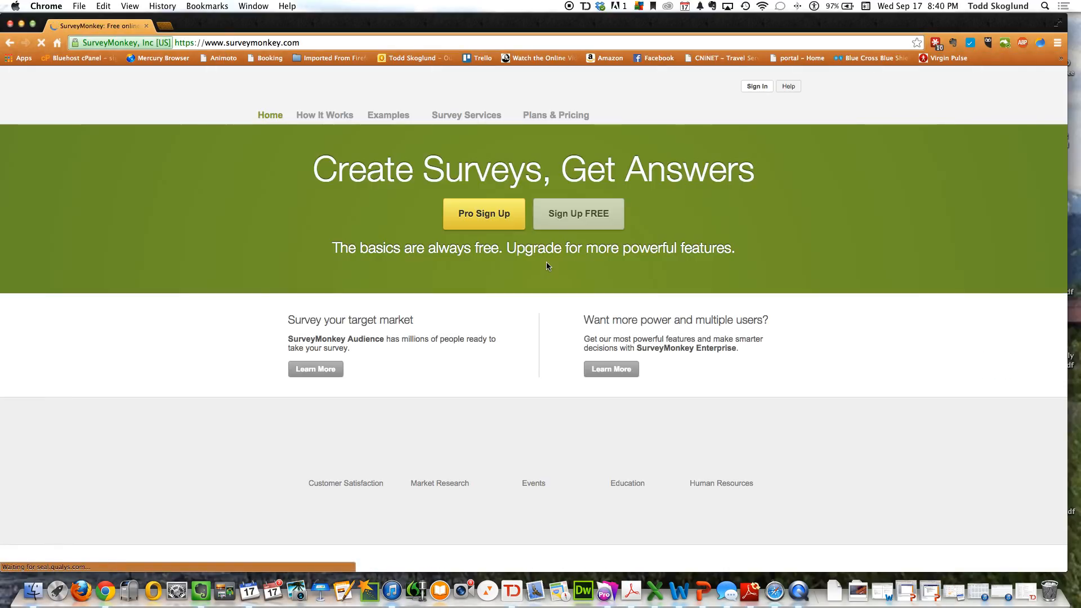
left_click(754, 88)
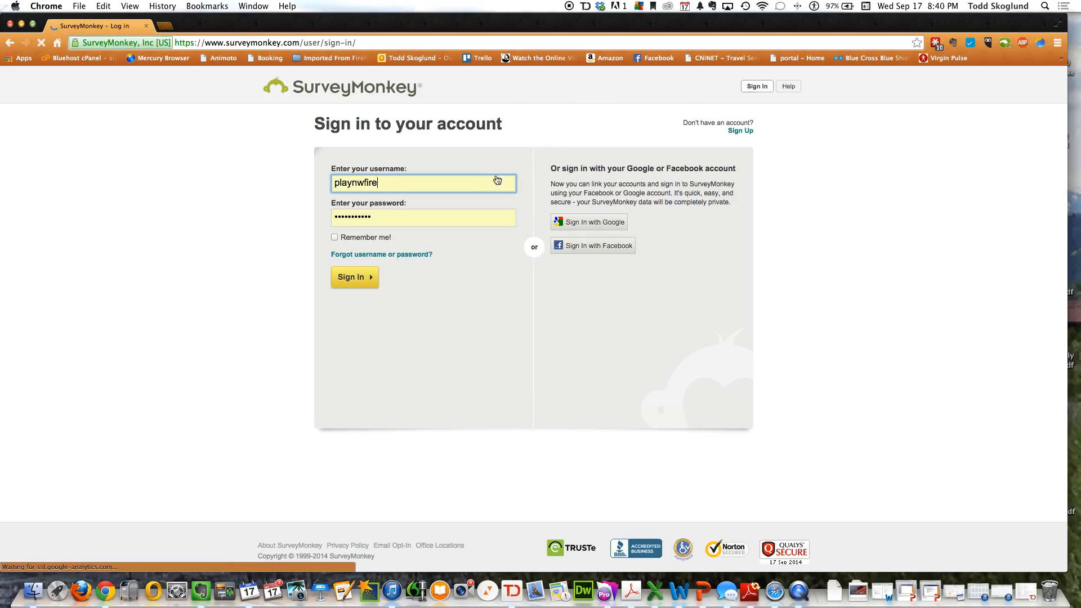
Step: Sign in with the saved campus username, replacing the prefilled entry with the account password
left_click(394, 183)
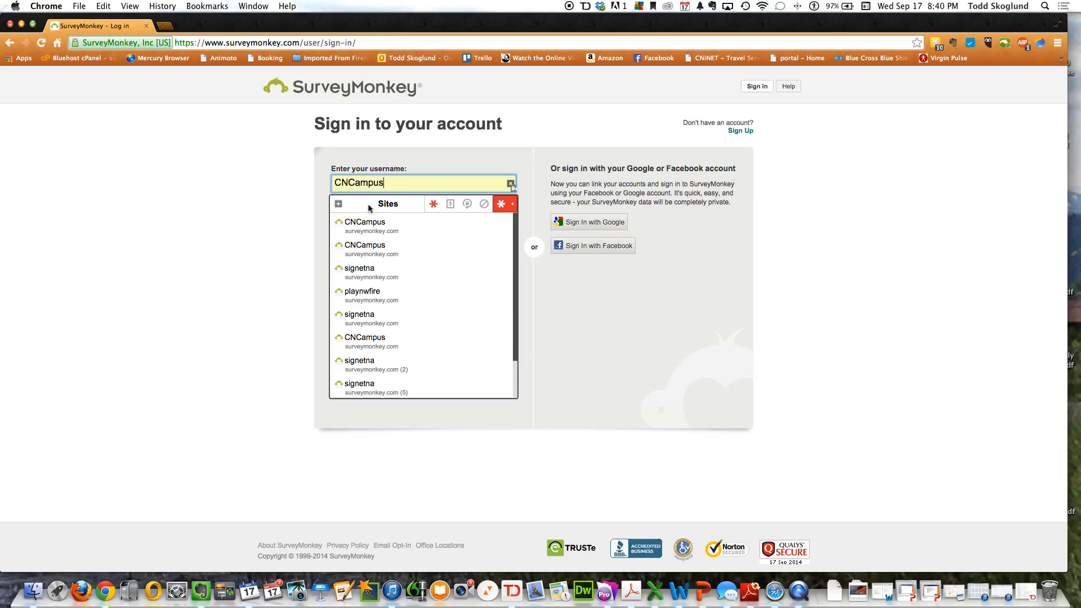
left_click(340, 222)
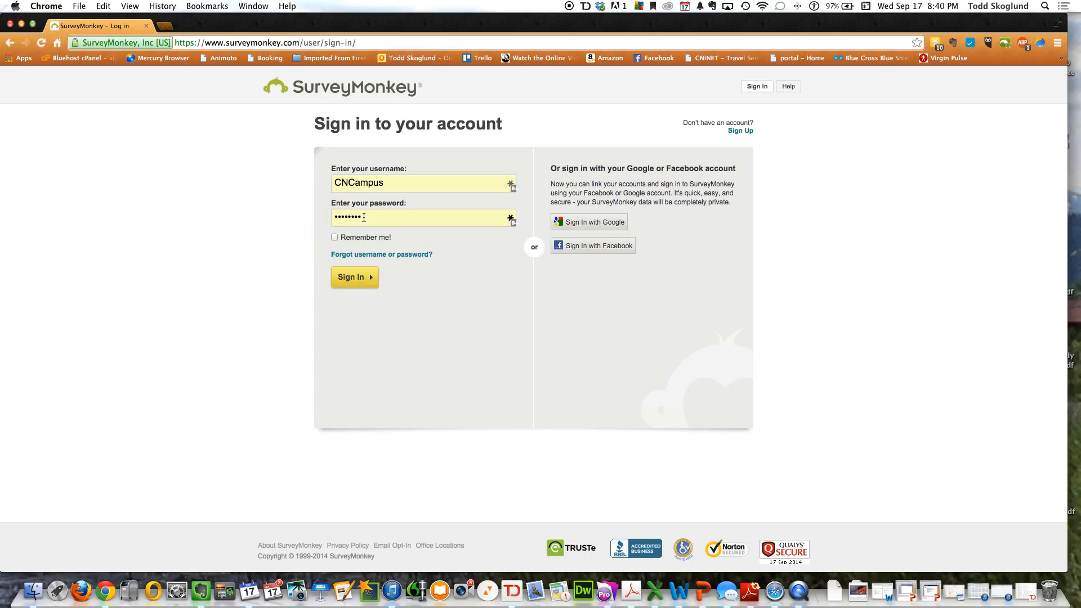
left_click_drag(363, 217, 326, 215)
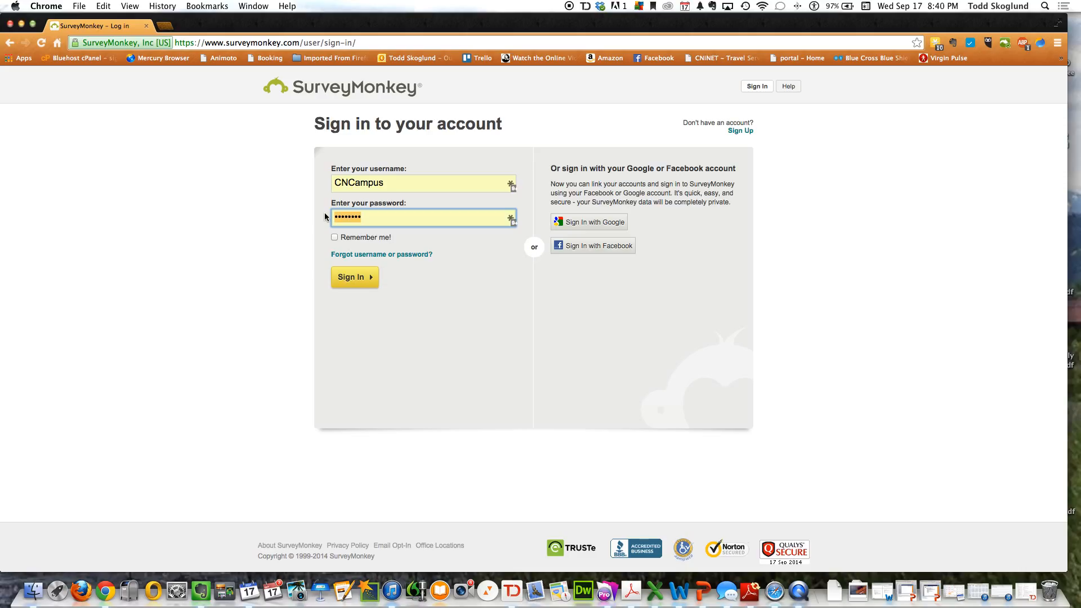
type("****")
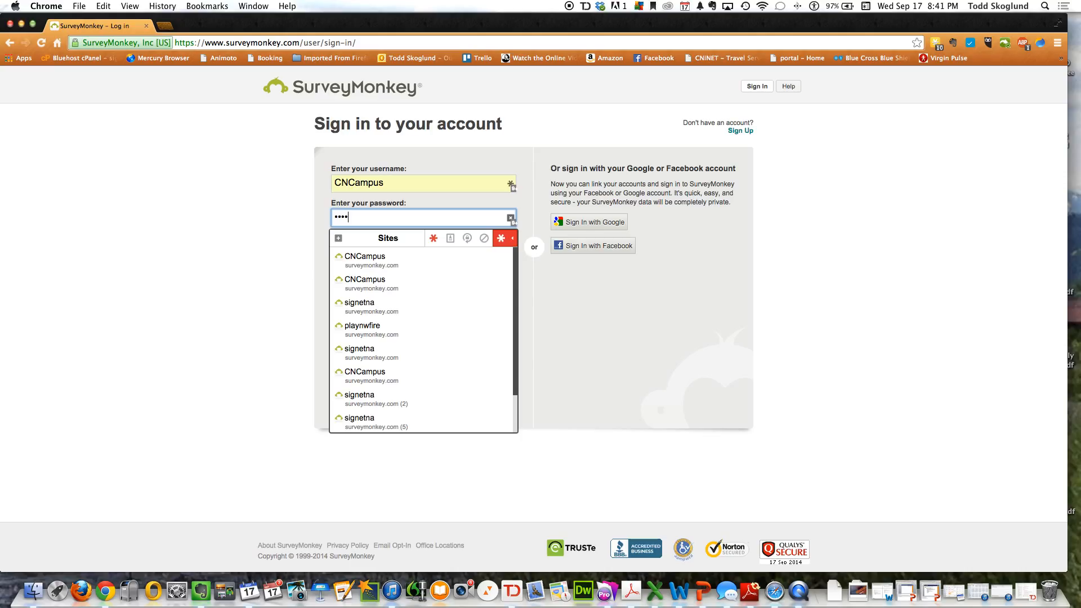
type("•••••••")
key("Return")
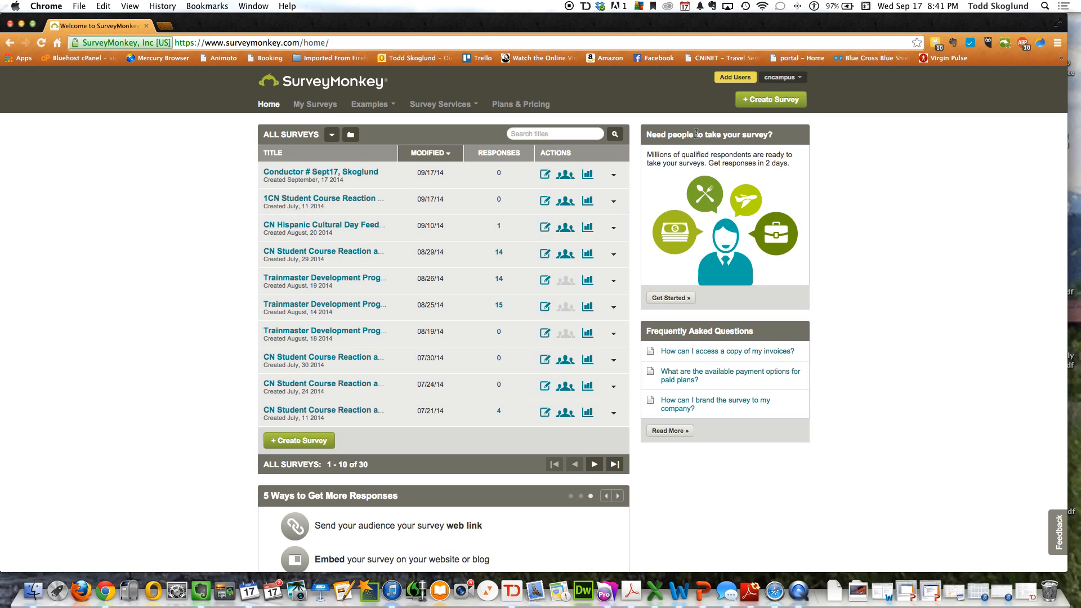
Step: Start a new survey as a copy of the existing "1CN Student Course Reaction and Evaluation v 5.0"
left_click(773, 104)
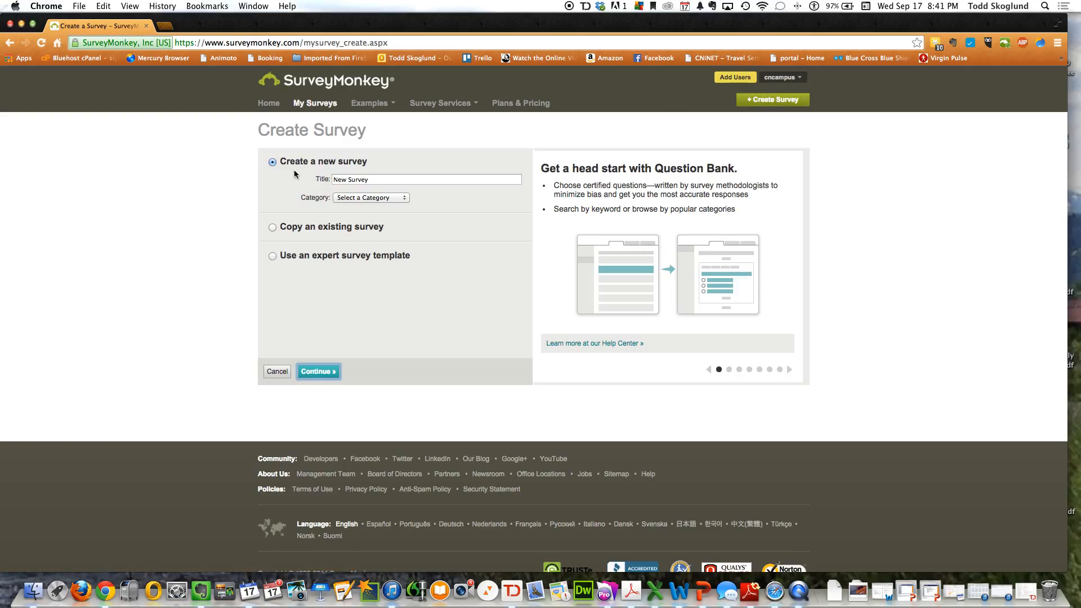
left_click(272, 228)
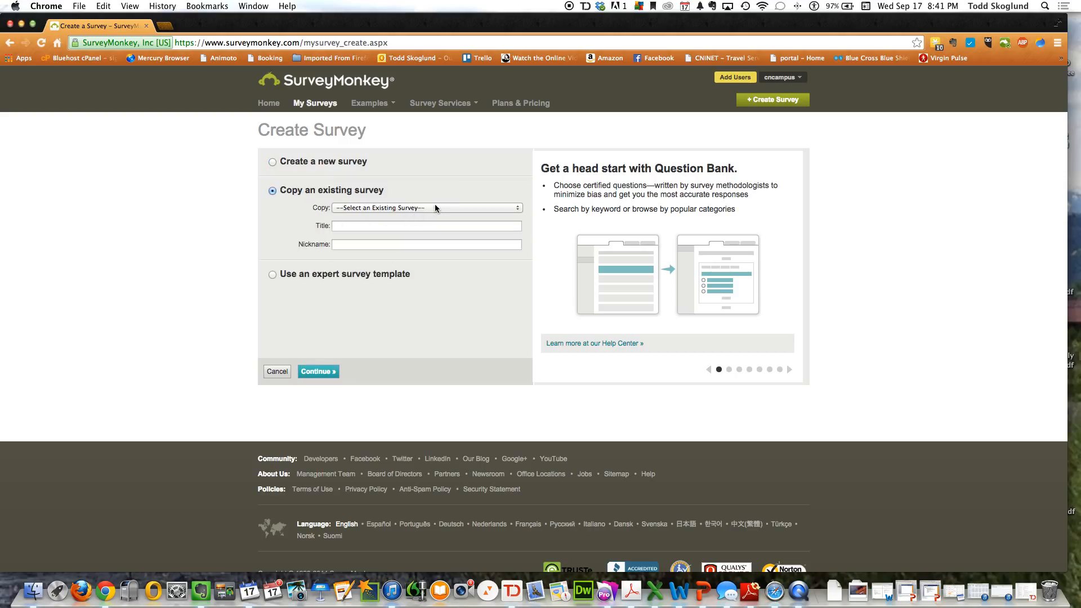
left_click(435, 207)
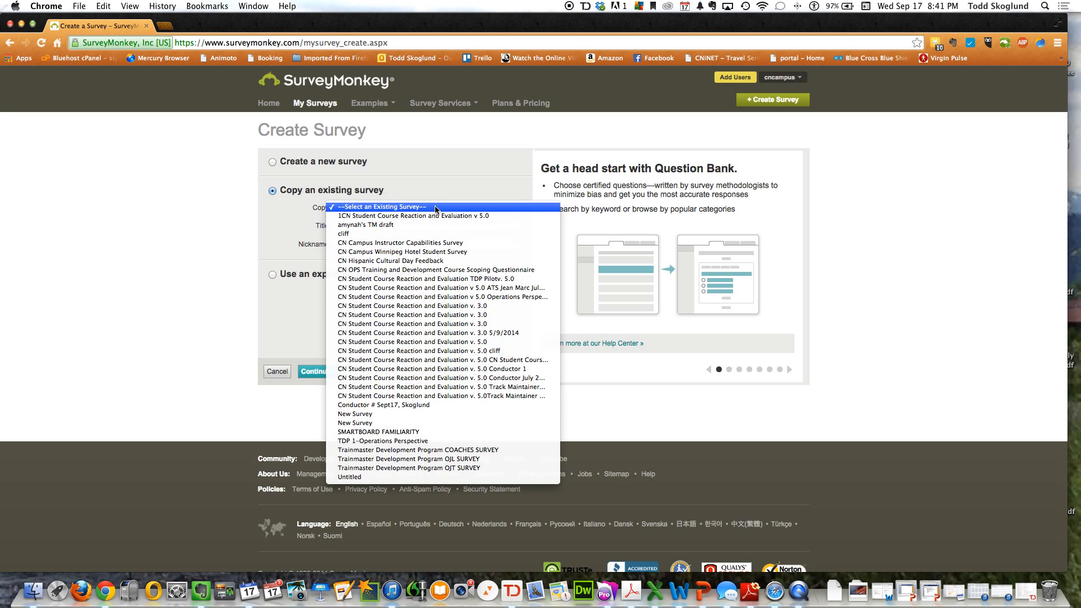
left_click(349, 217)
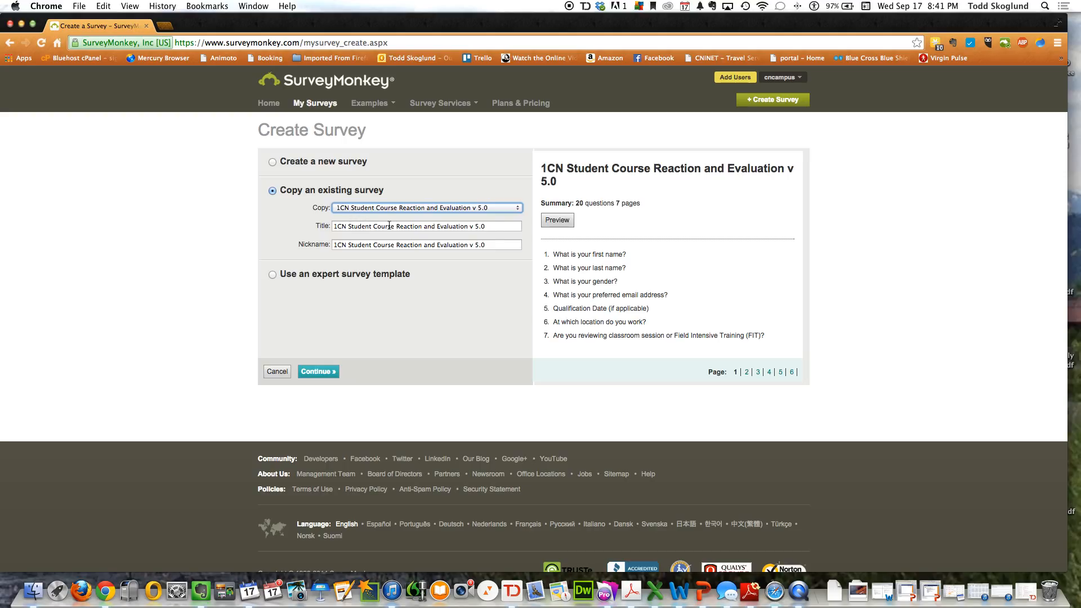
Step: Set the copied survey's title to "Conductor # Sept17," followed by the instructor's surname
left_click_drag(493, 227, 329, 228)
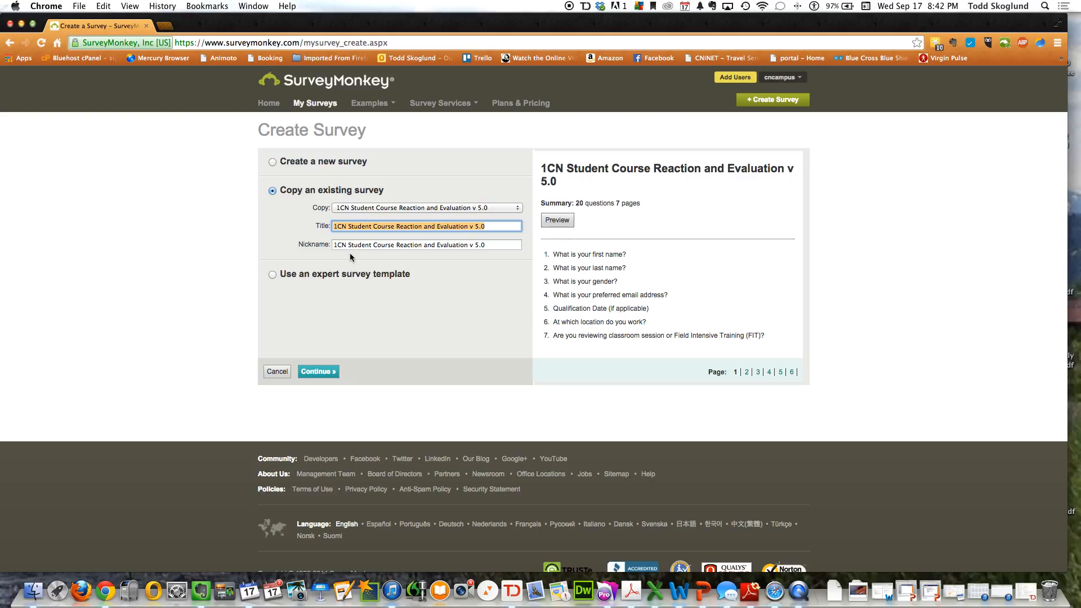
type("Conductor # Sept17, Skoglund")
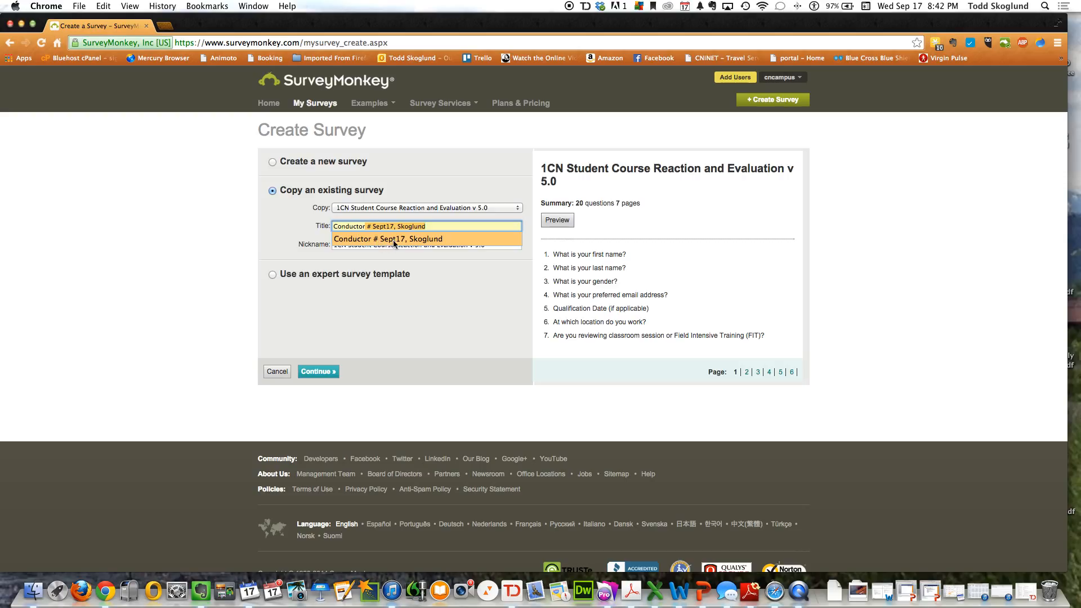
left_click(393, 243)
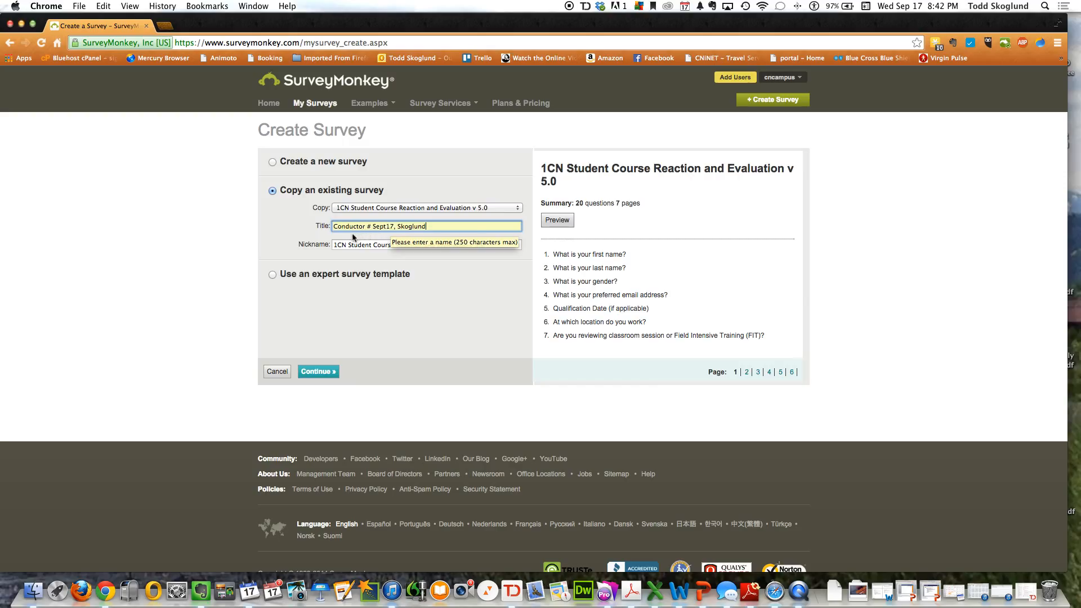
Step: Copy the survey title into the nickname in place of the old one, and create the survey copy
triple_click(469, 225)
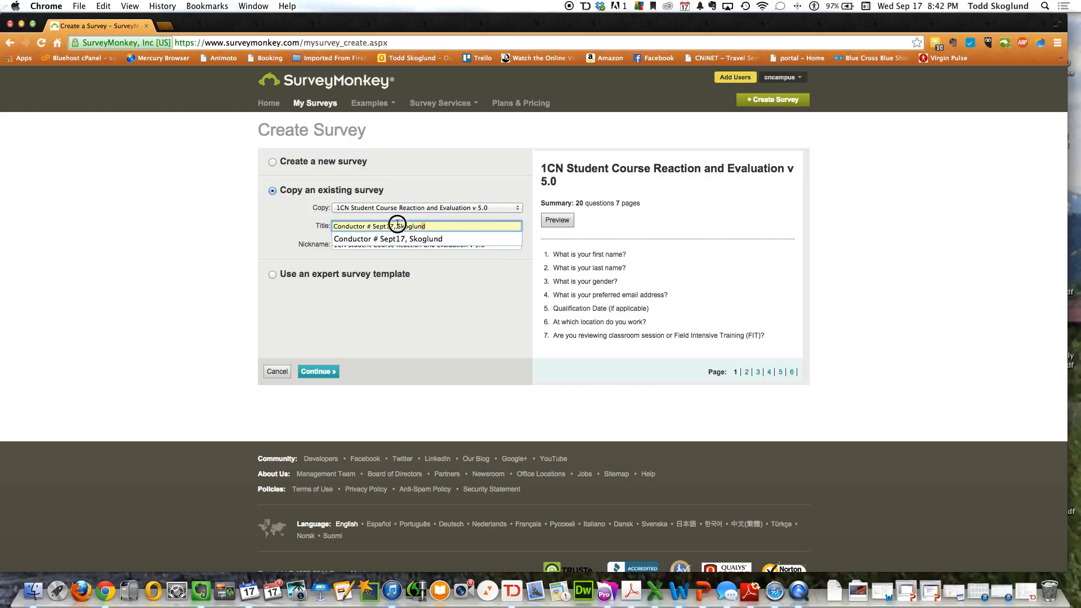
right_click(357, 229)
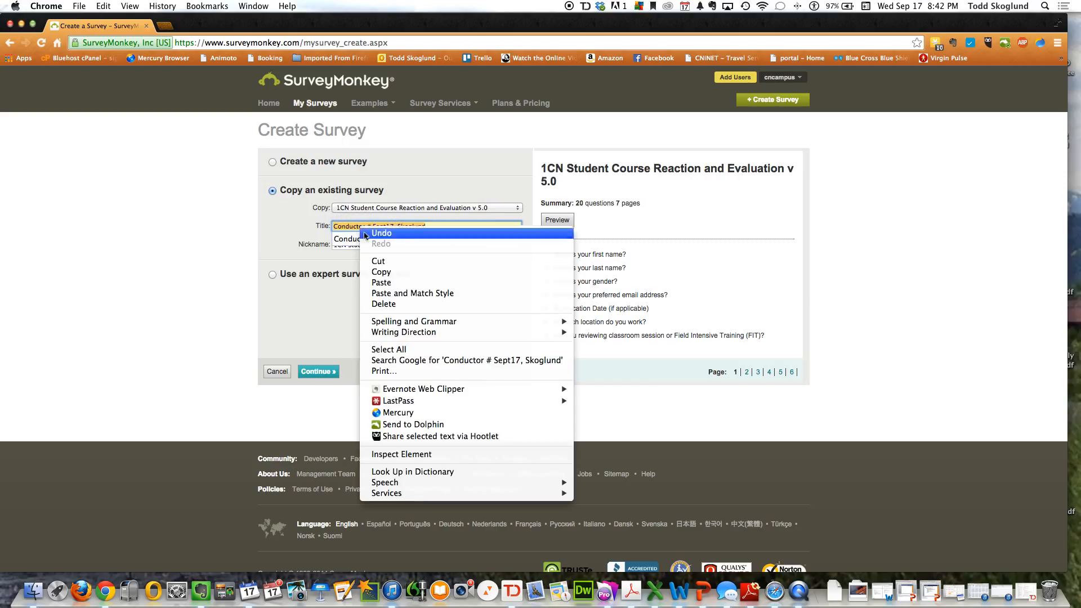
left_click(367, 266)
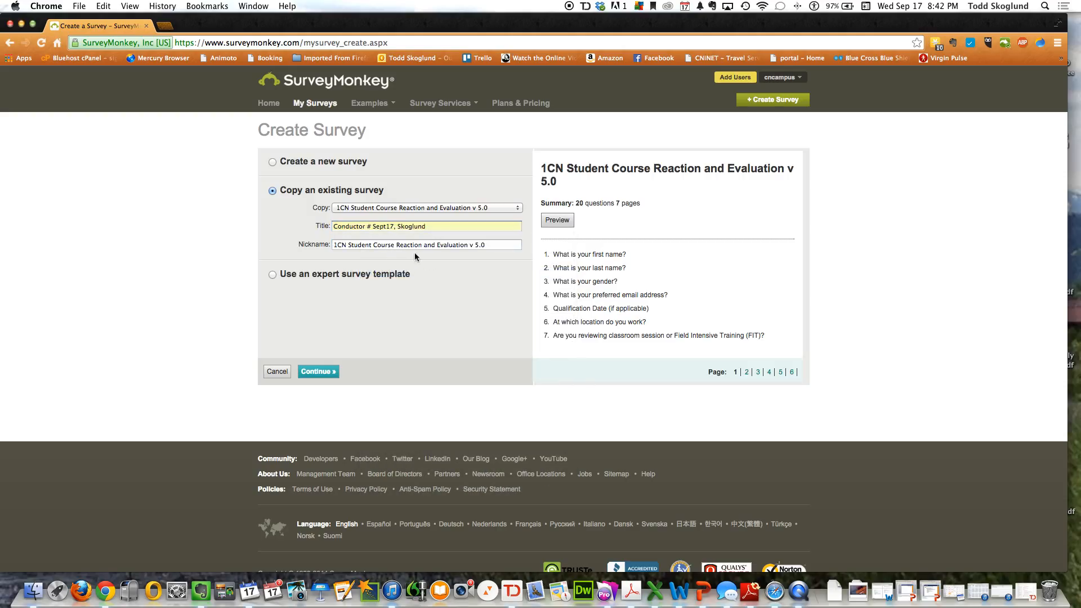
left_click(466, 246)
left_click_drag(486, 246, 321, 237)
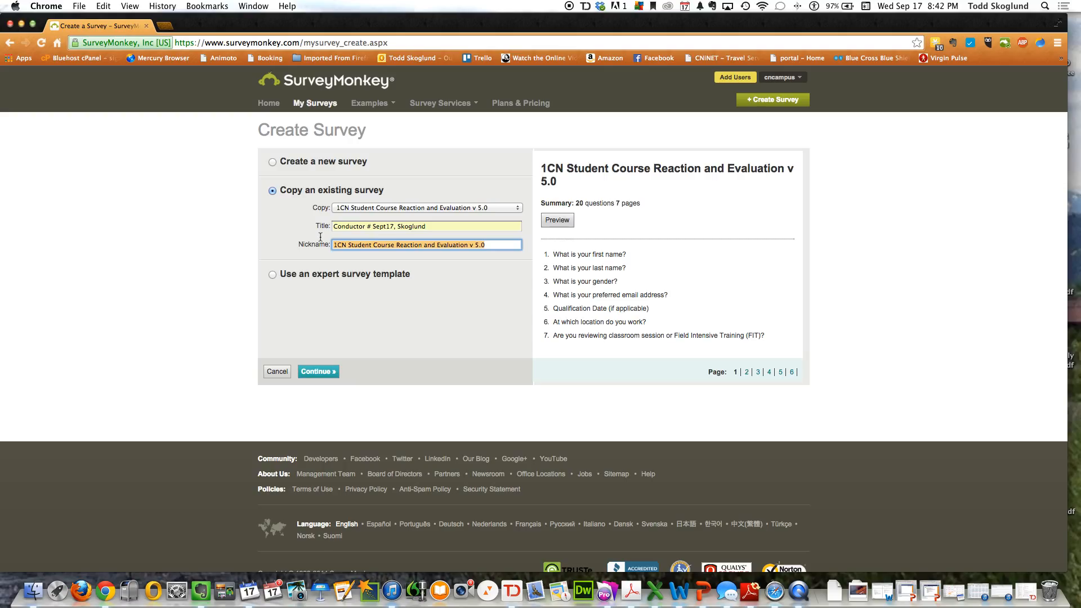
right_click(438, 245)
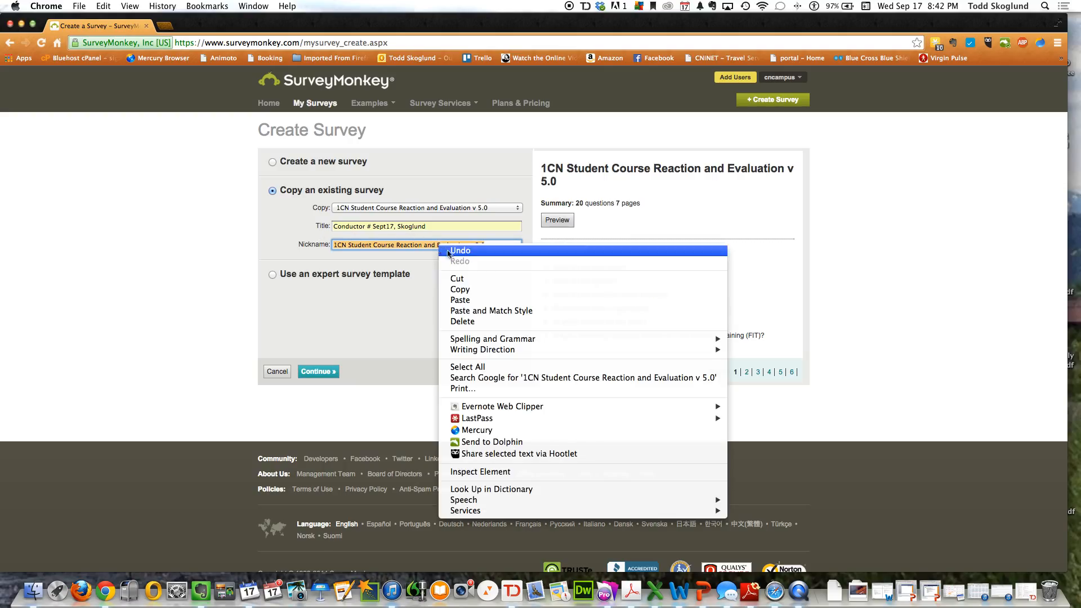
left_click(473, 299)
left_click(431, 259)
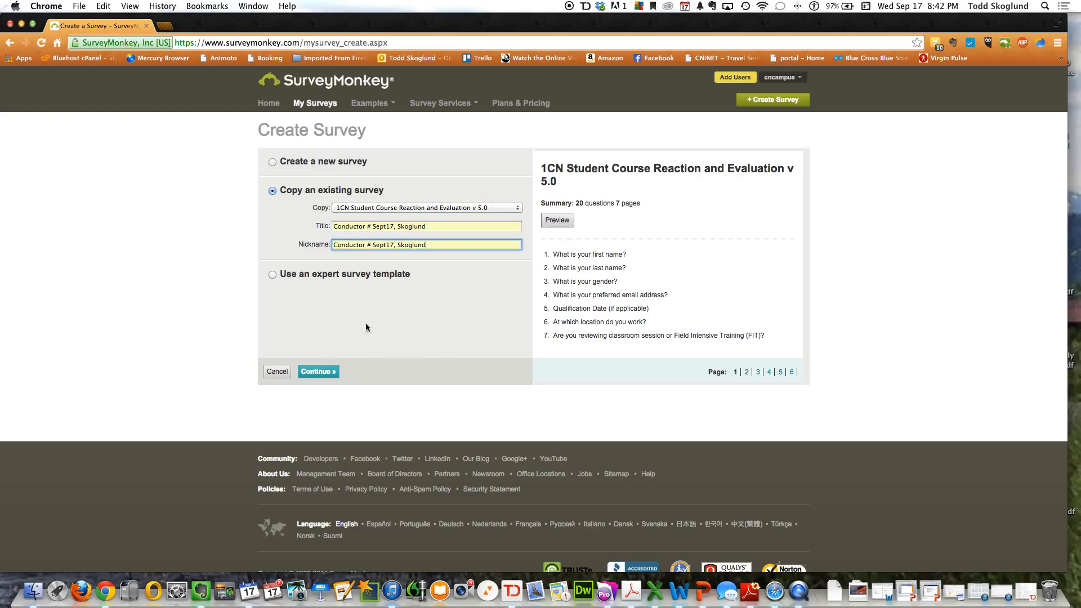
left_click(321, 373)
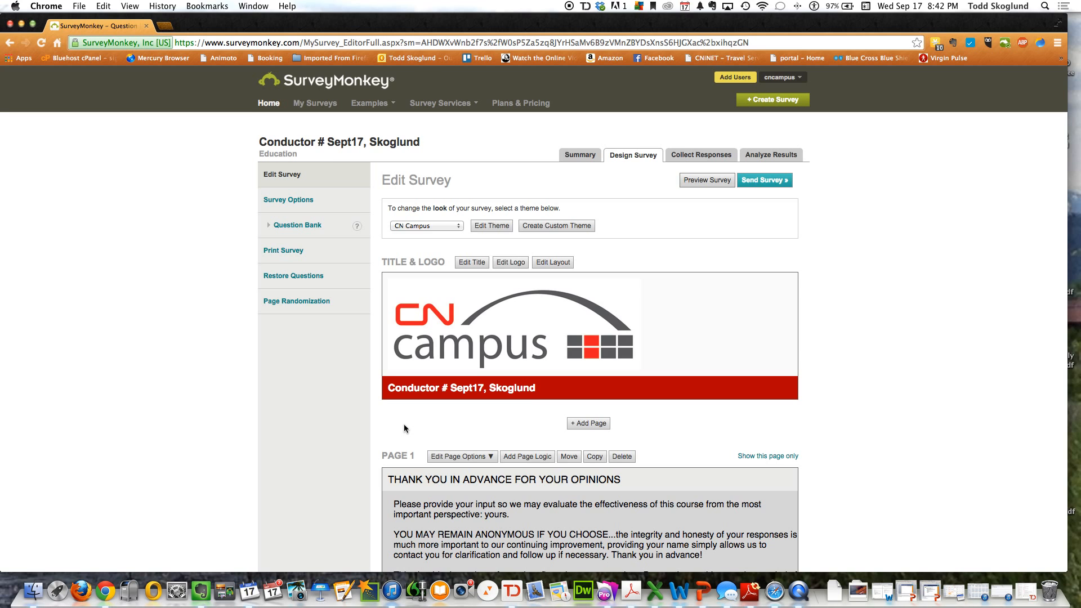
Step: Review the introduction and questions on page 1 of the copied survey
scroll(404, 427, "down", 5)
scroll(405, 428, "down", 1)
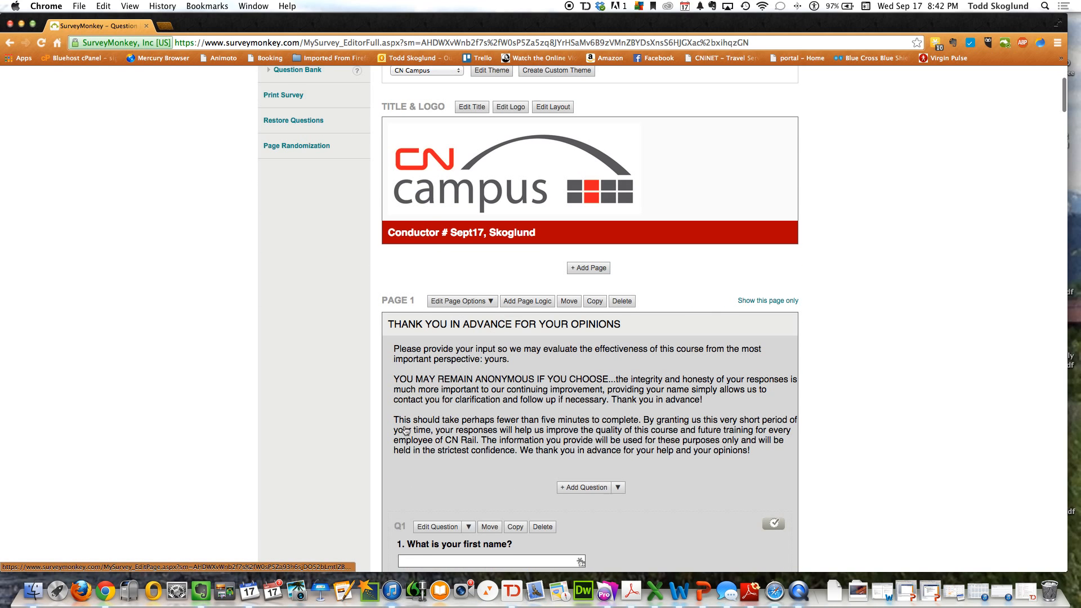
scroll(405, 428, "down", 5)
scroll(404, 430, "down", 14)
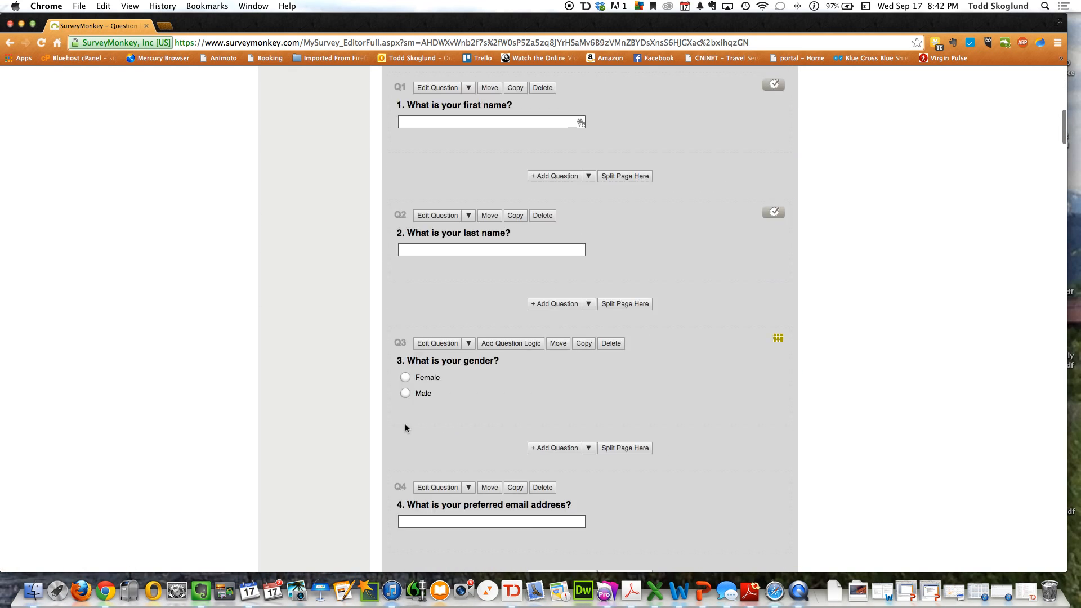
scroll(404, 423, "down", 10)
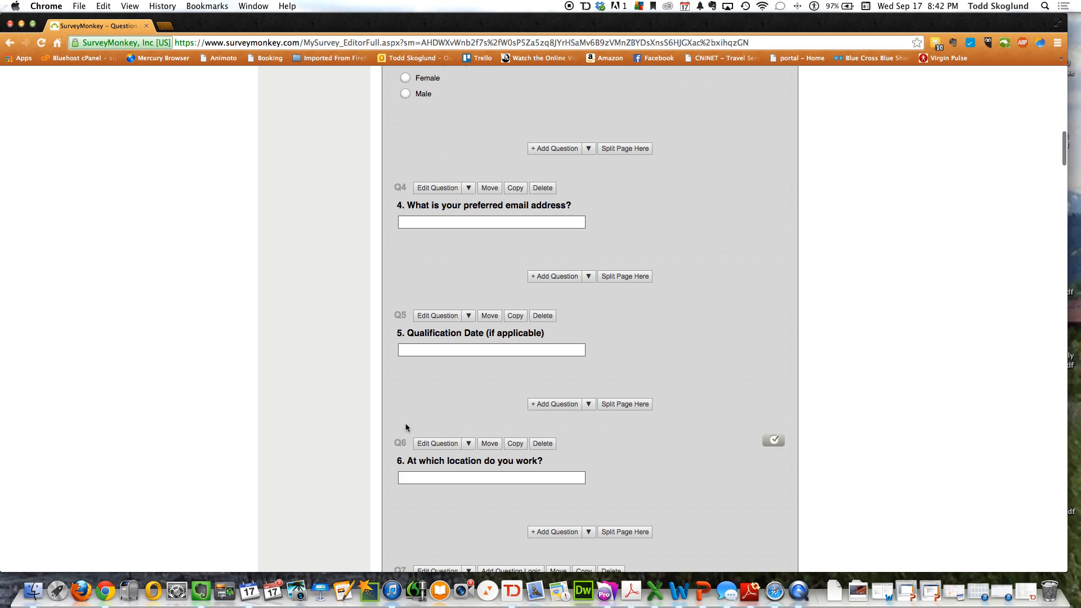
scroll(406, 426, "down", 2)
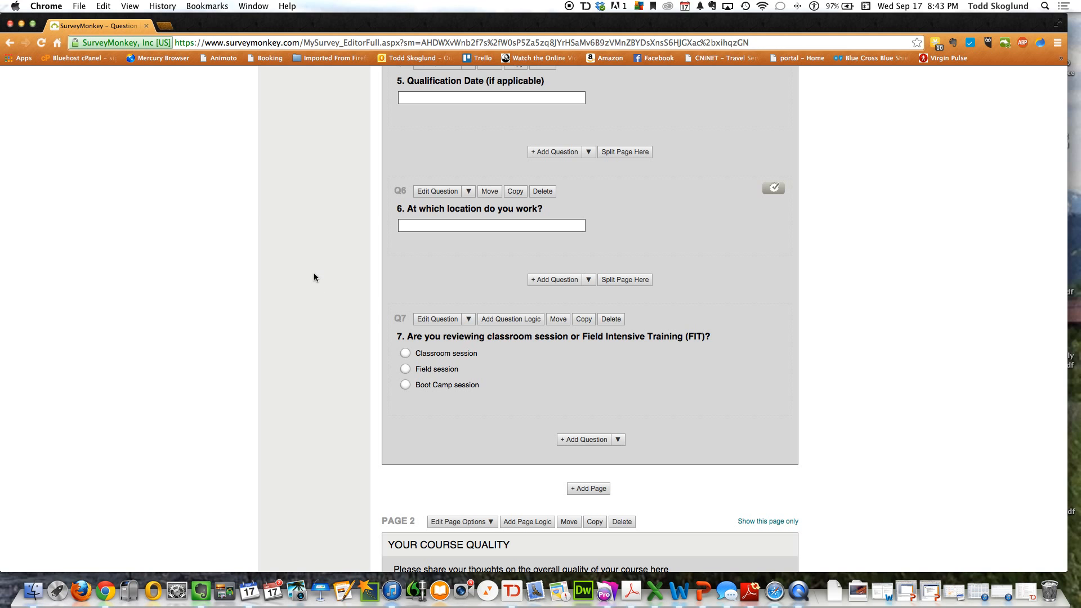
scroll(313, 270, "up", 12)
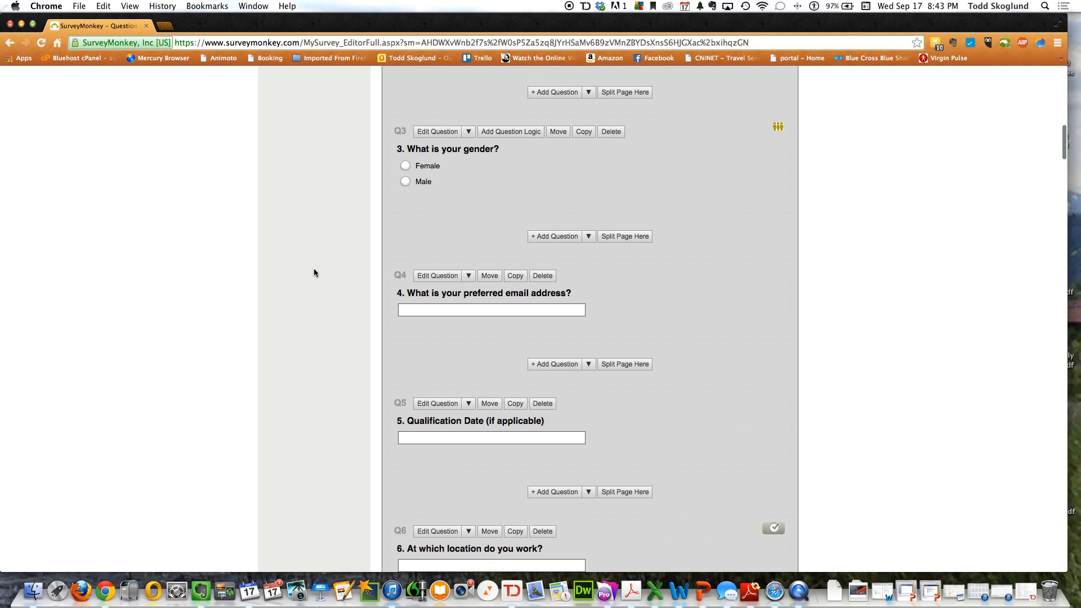
scroll(309, 277, "up", 8)
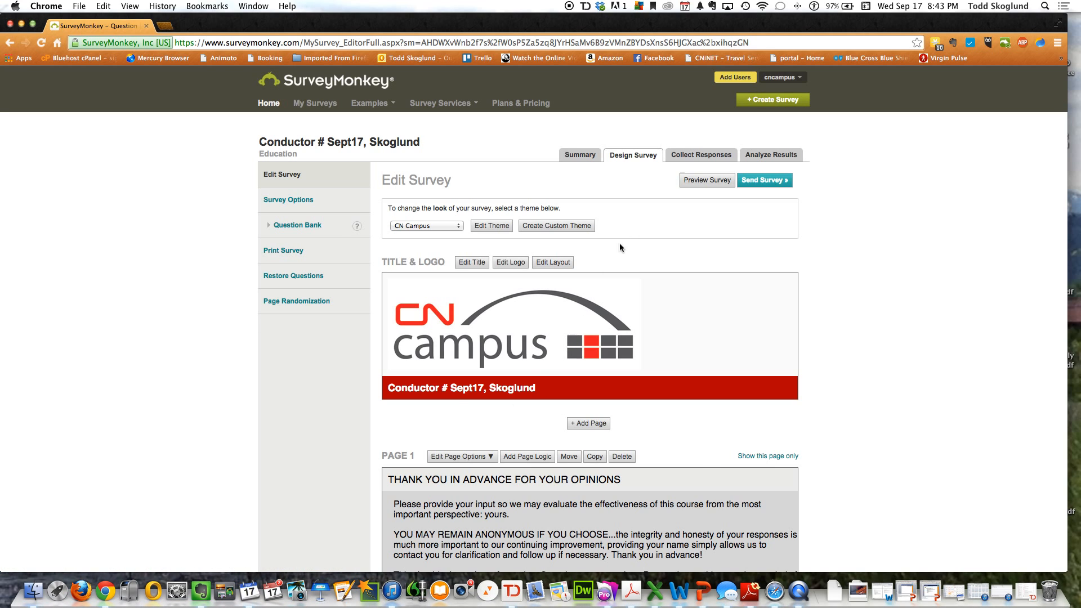
Step: Set up response collection for the survey with a Web Link Collector
left_click(700, 157)
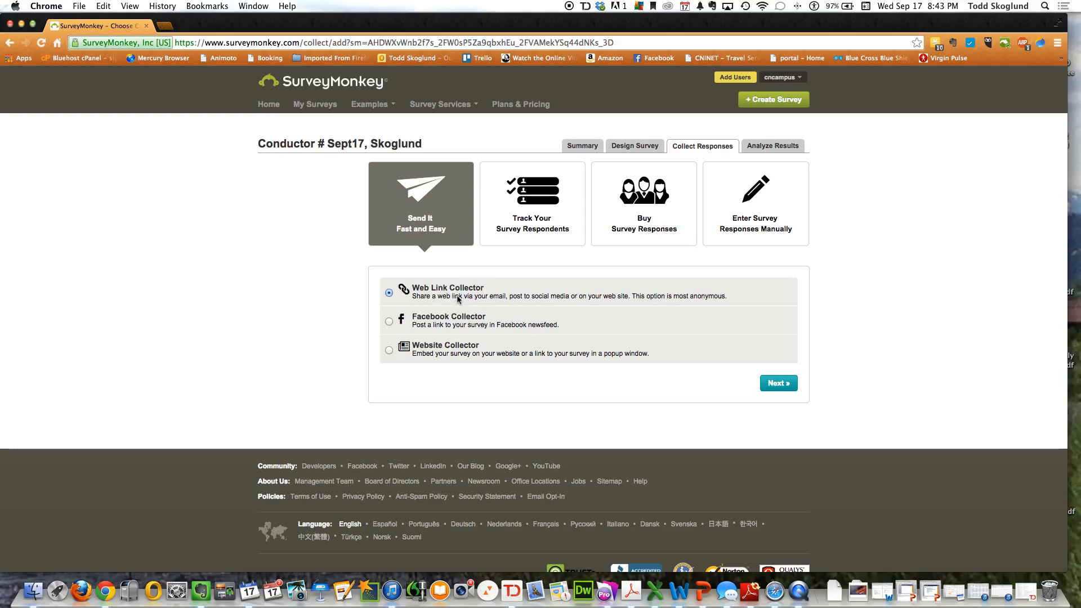
left_click(778, 383)
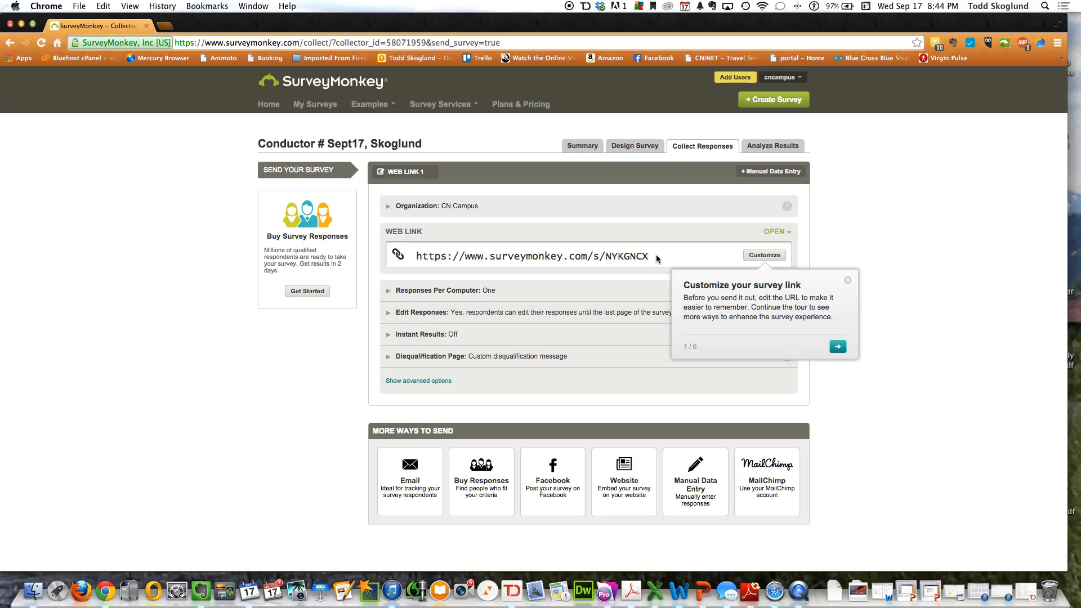
left_click(765, 255)
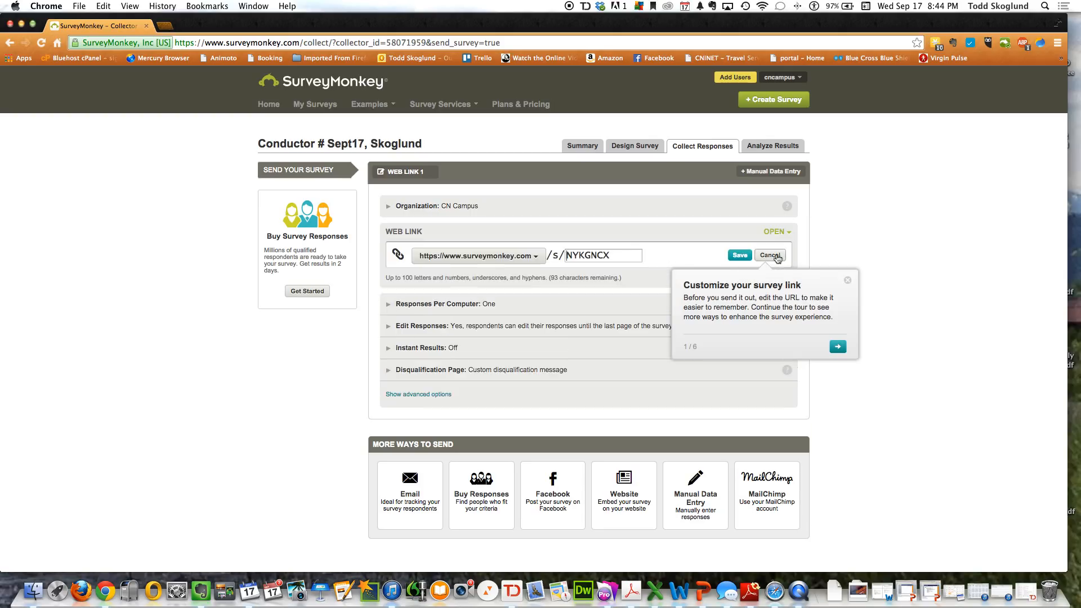
left_click_drag(611, 253, 532, 253)
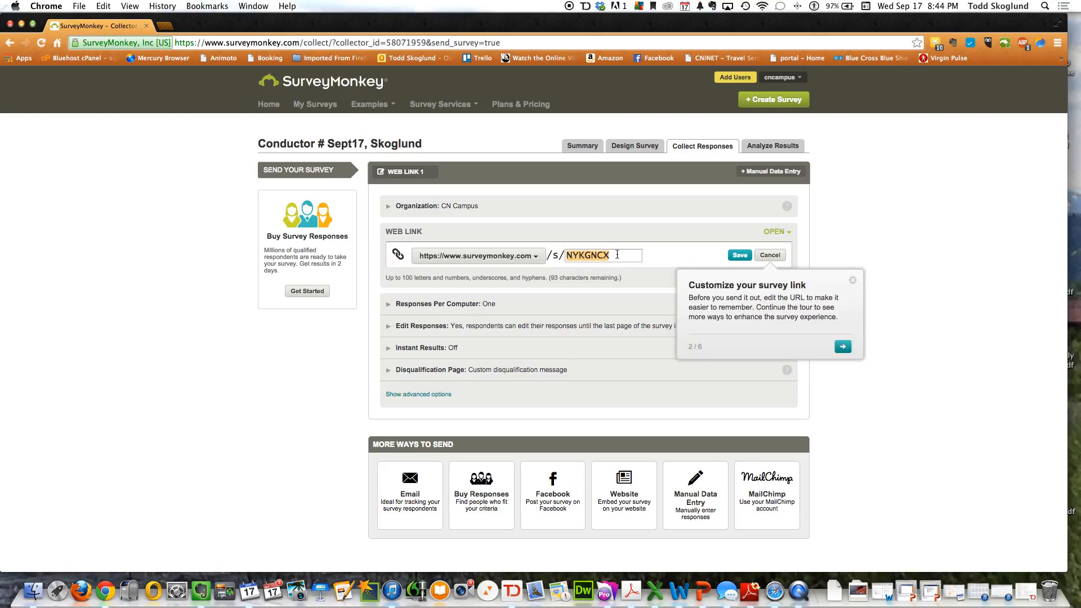
type("ckow")
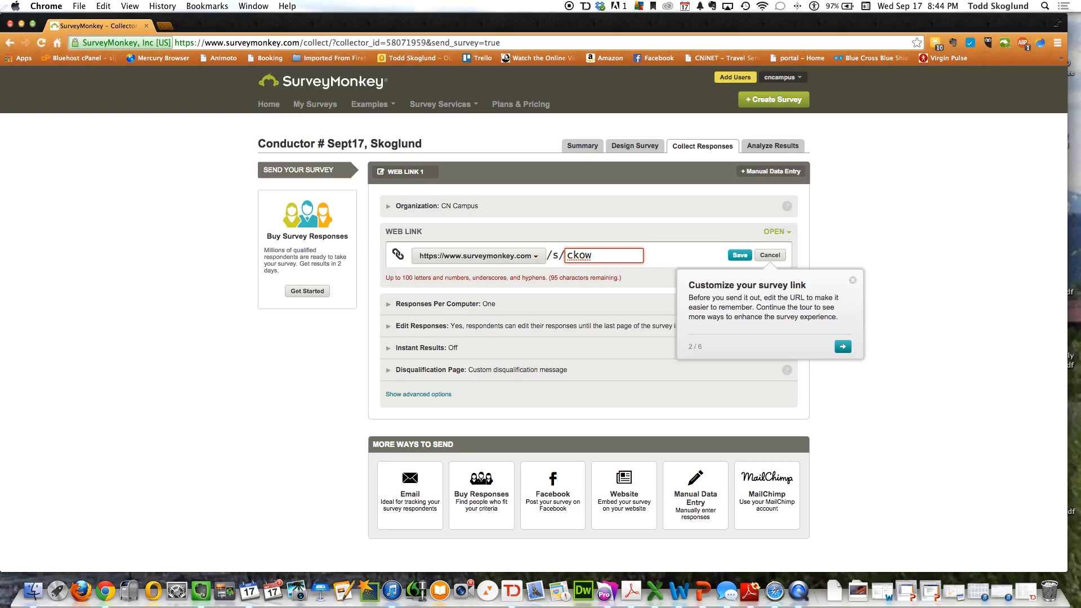
key("BackSpace")
key("BackSpace")
key("BackSpace")
key("BackSpace")
key("BackSpace")
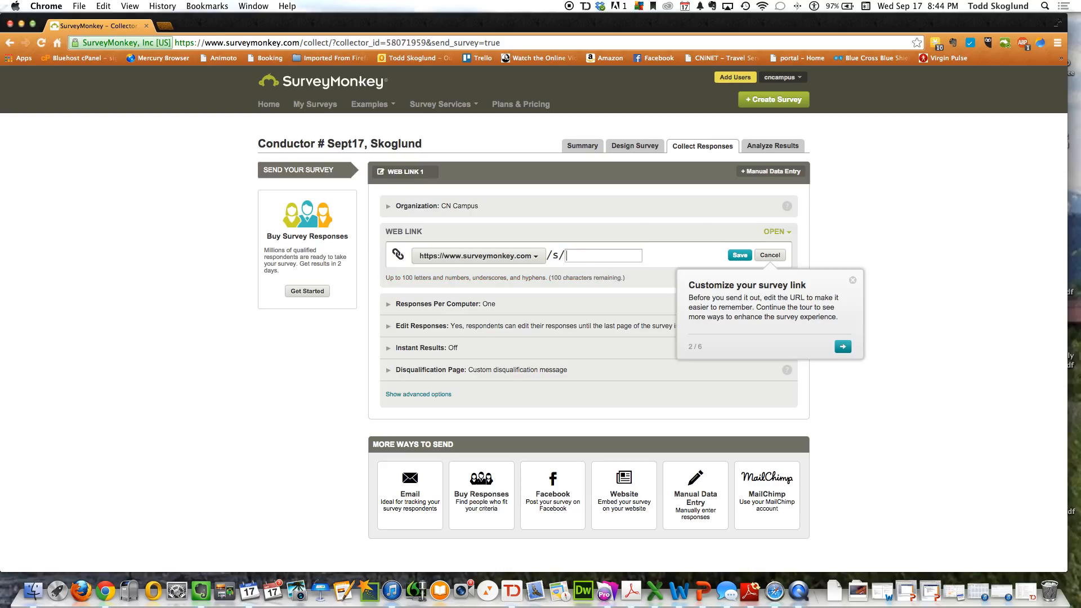
left_click(769, 255)
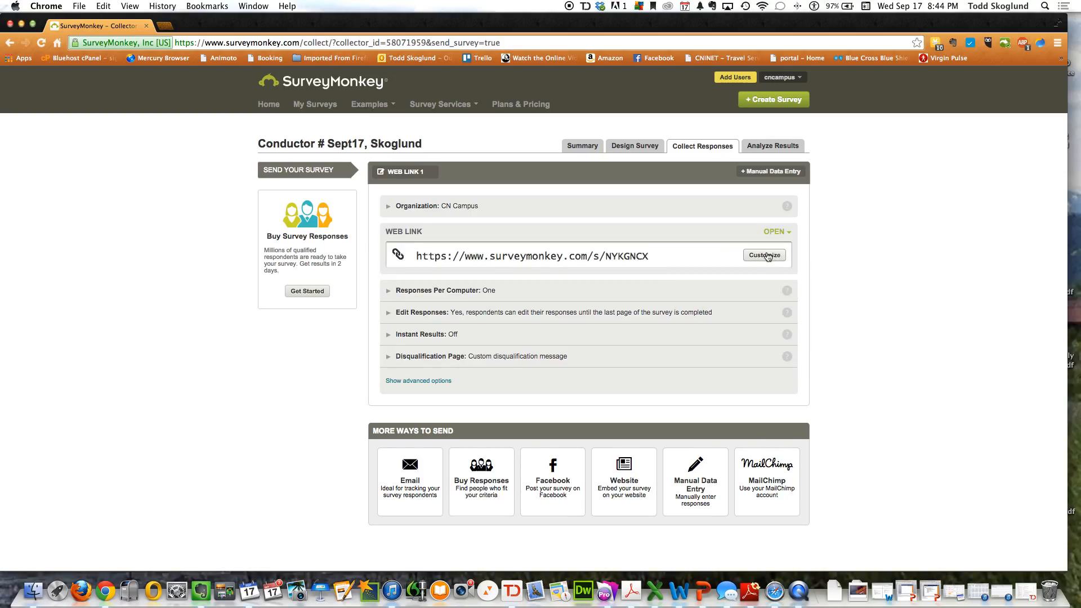
Step: Set the web link collector to allow multiple responses per computer
left_click(390, 294)
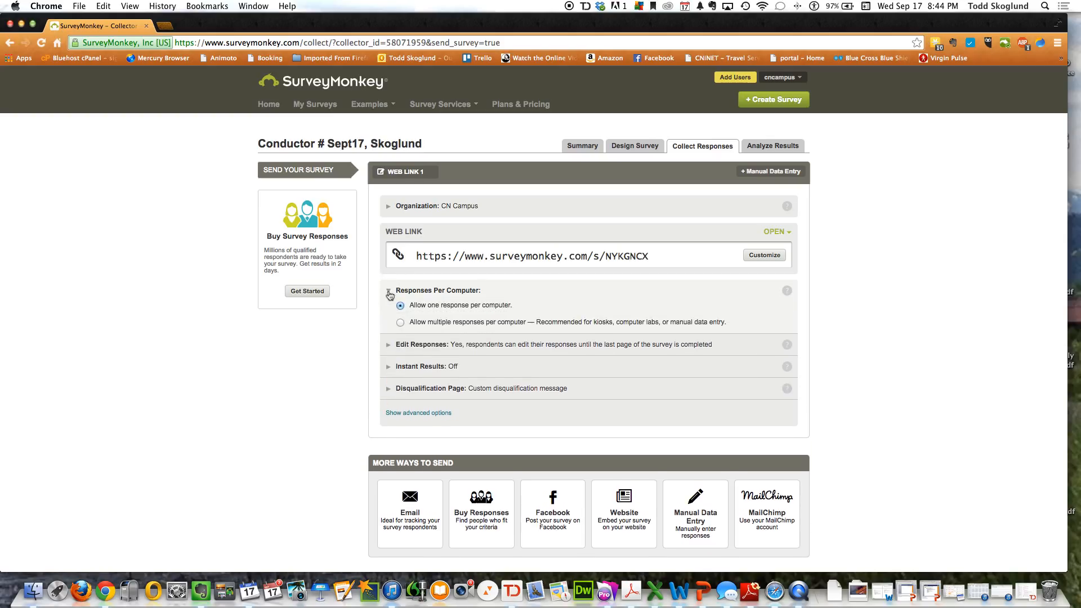
left_click(401, 324)
Step: Copy the survey's web link and open it in a new browser tab to check the live survey
left_click_drag(651, 257, 399, 256)
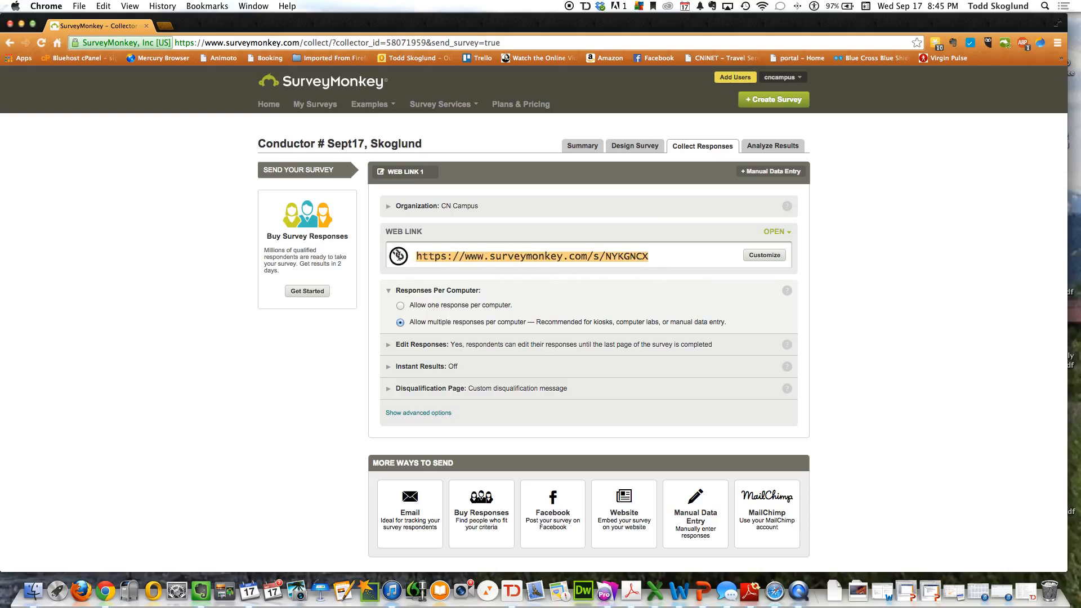
right_click(444, 258)
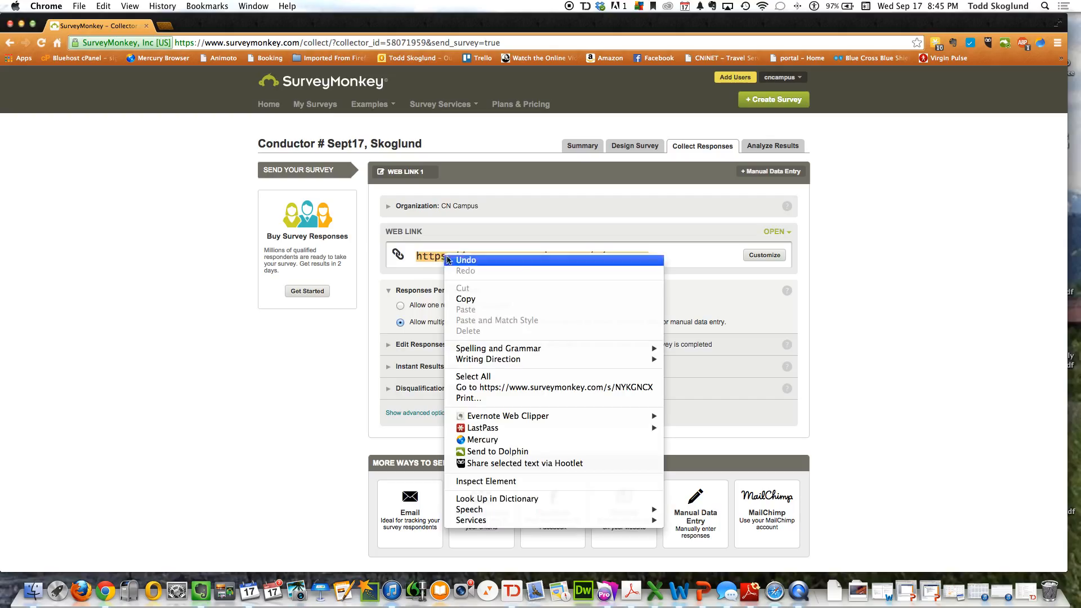
left_click(473, 302)
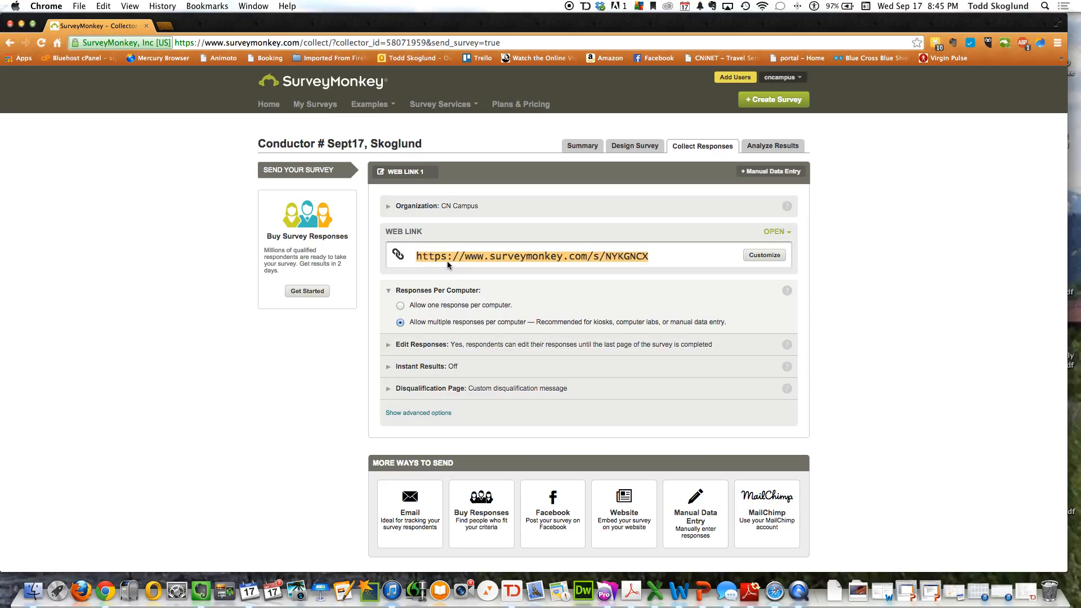
right_click(598, 254)
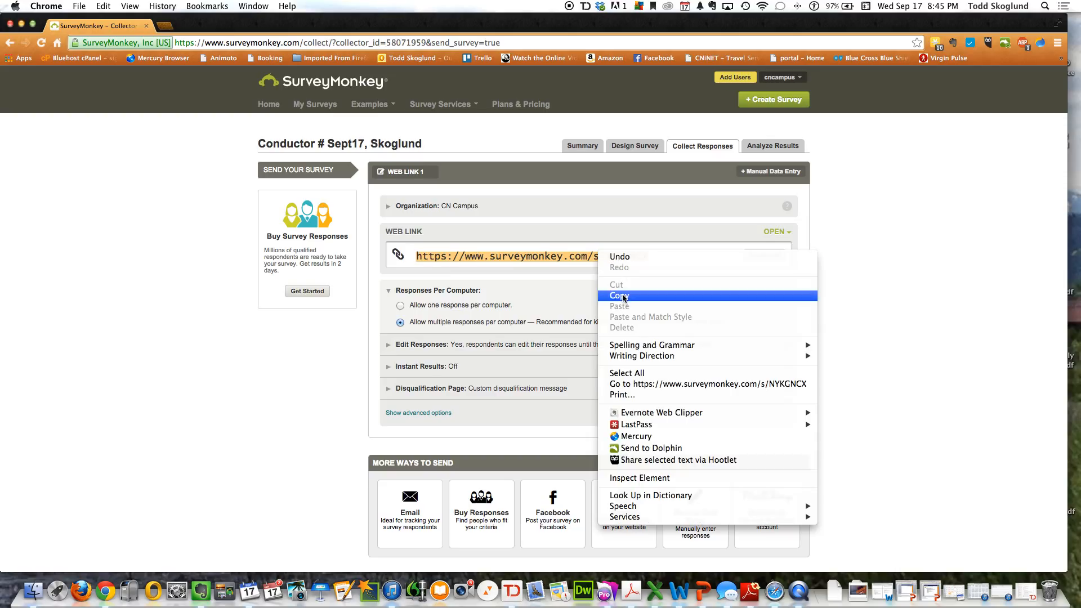
left_click(623, 296)
left_click(164, 25)
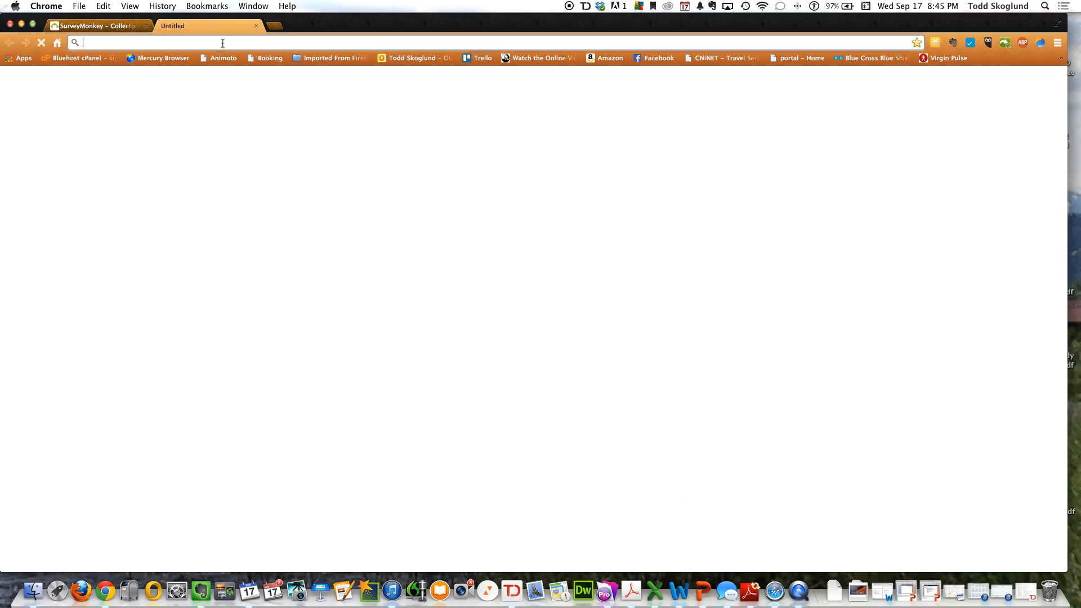
right_click(235, 43)
left_click(271, 82)
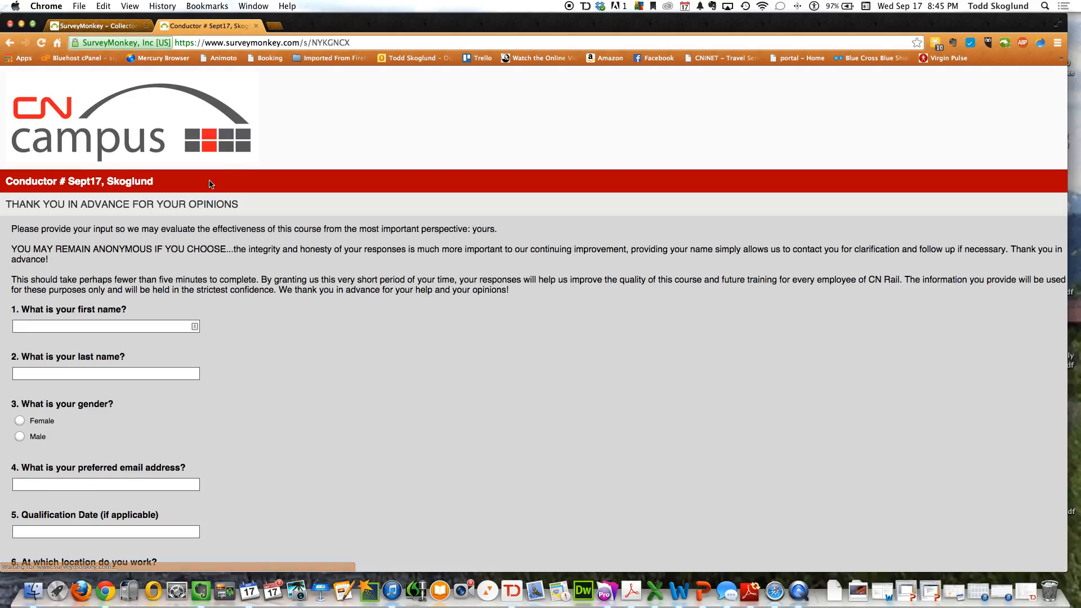
Step: Return to the collector page and, from the list of all surveys, open the newest Conductor # Sept17 survey's results analysis
left_click(103, 29)
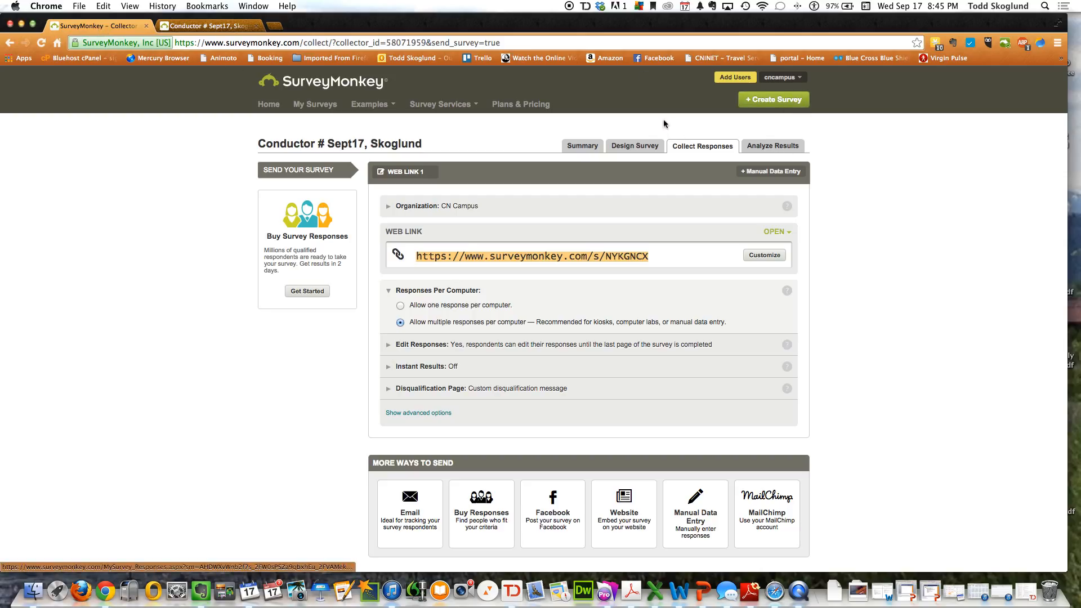
left_click(331, 83)
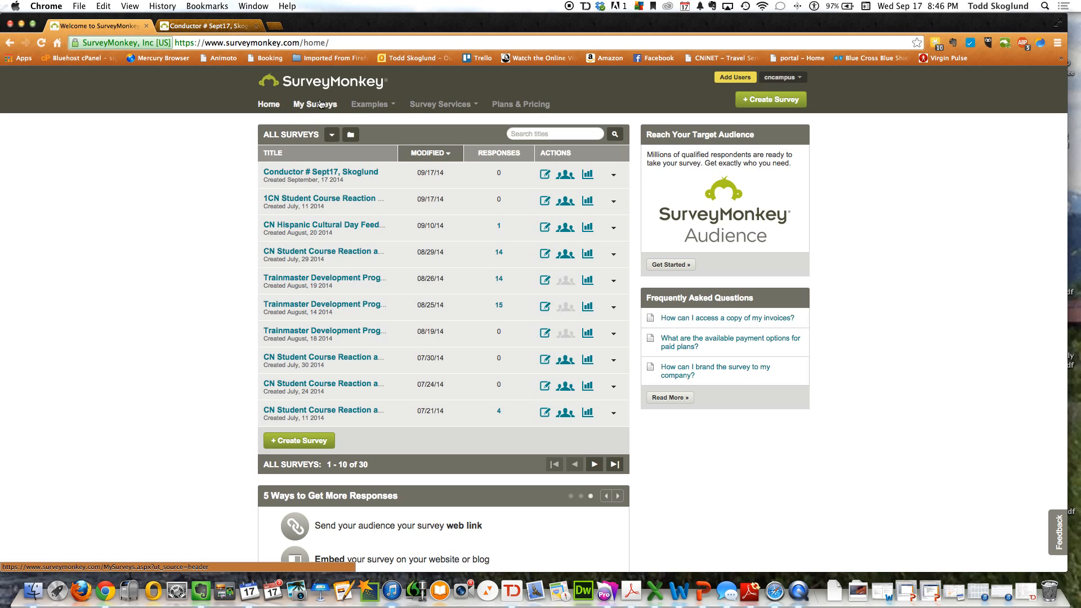
left_click(320, 105)
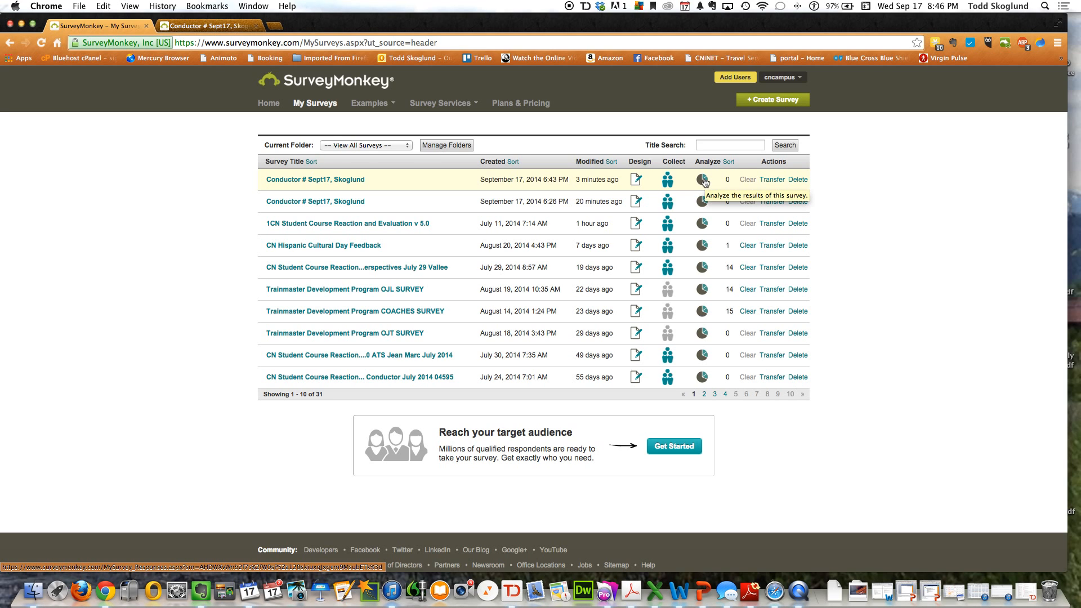
left_click(284, 180)
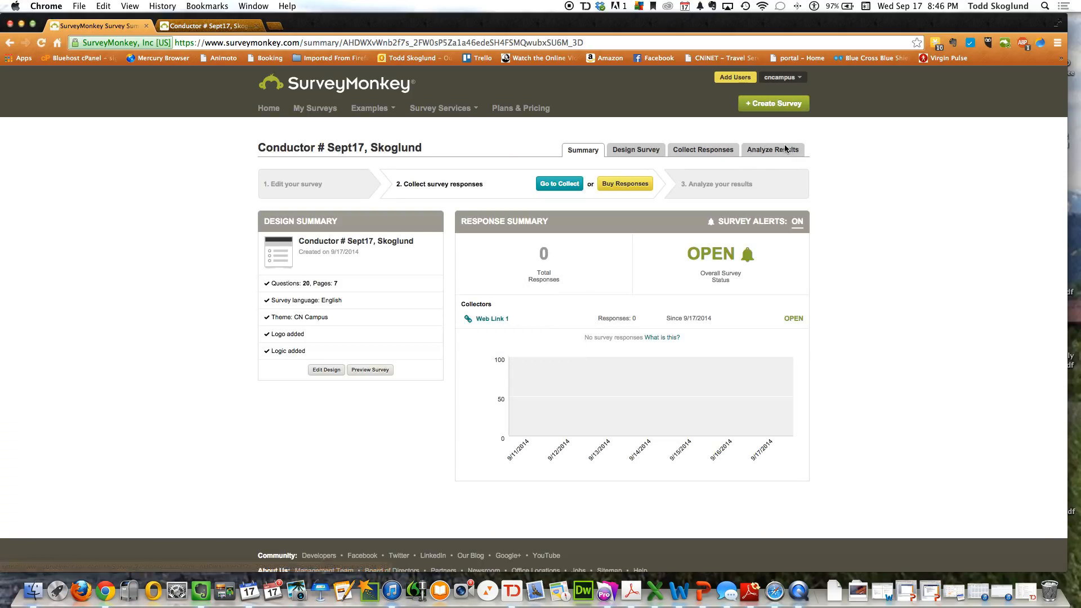
left_click(786, 150)
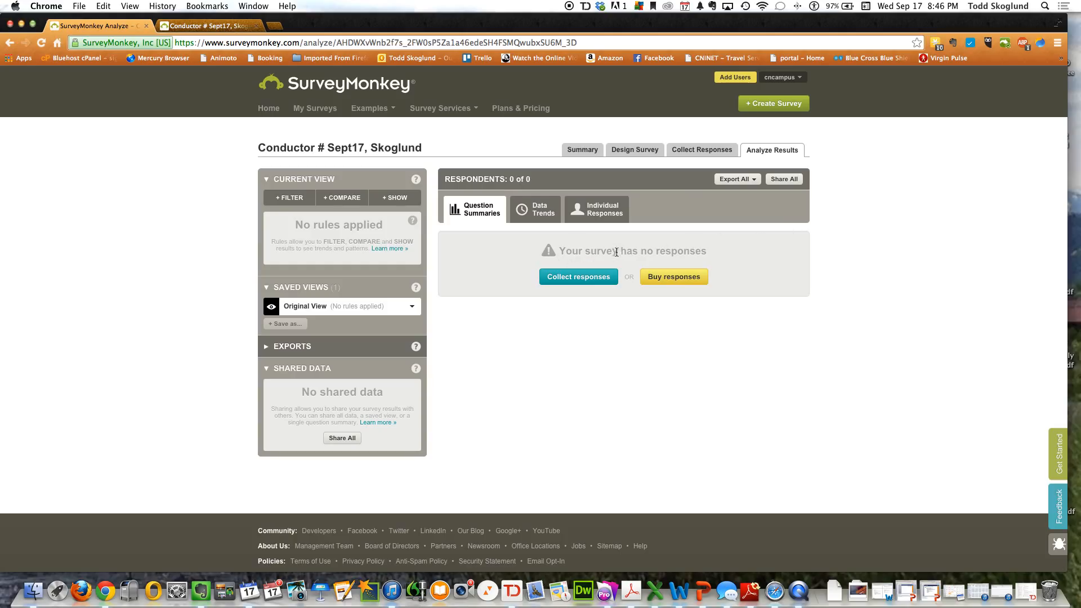
Step: Open the results of the July 29 CN Student Course Reaction survey and review the page 1 question summaries
left_click(304, 111)
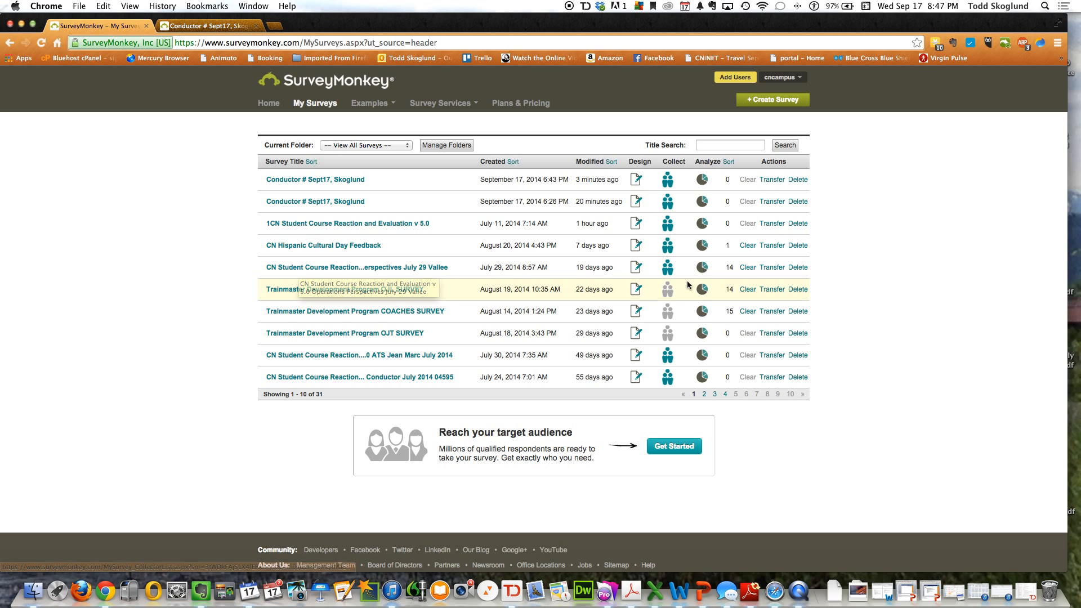
left_click(705, 269)
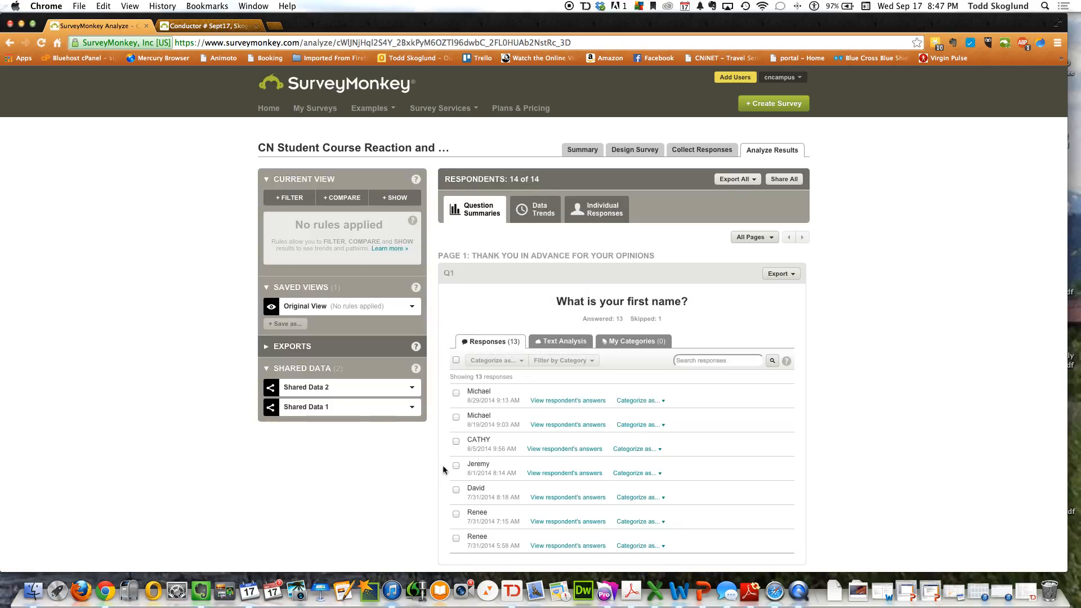
scroll(450, 472, "down", 3)
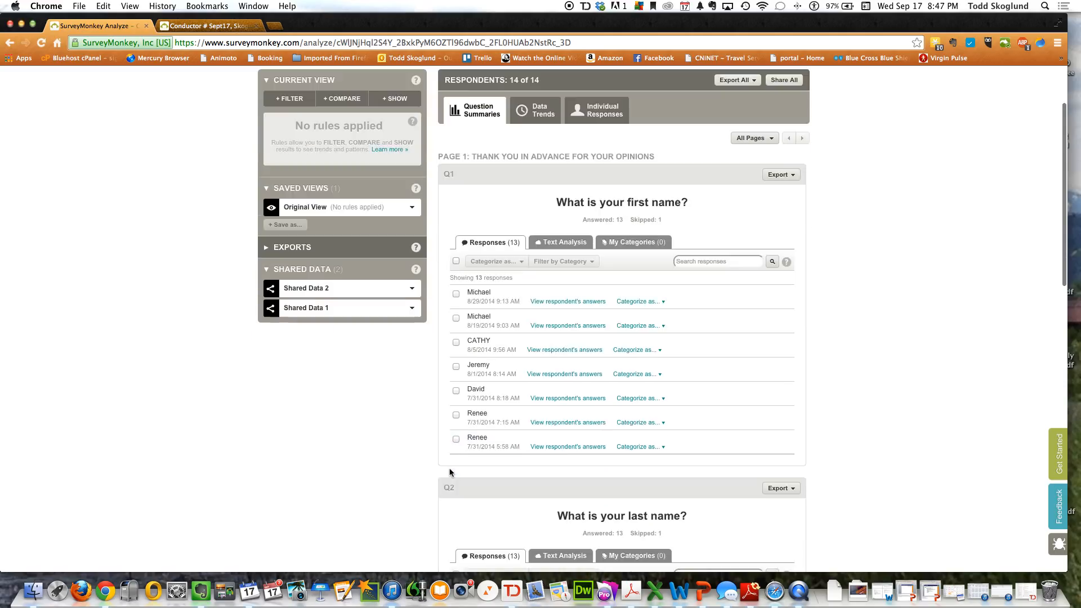
scroll(450, 472, "down", 8)
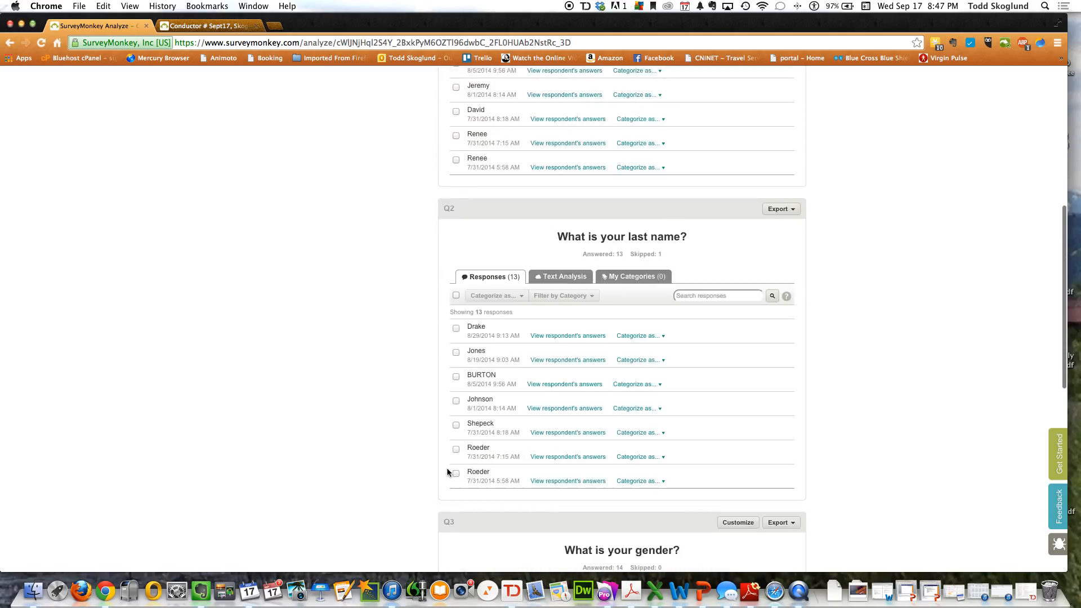
scroll(413, 467, "down", 12)
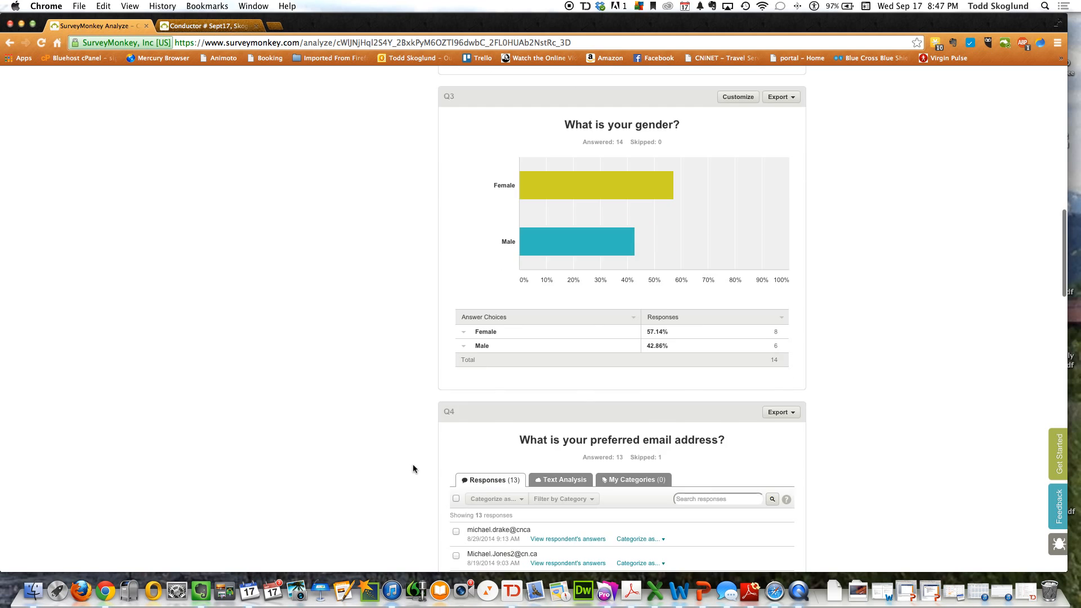
scroll(413, 465, "down", 12)
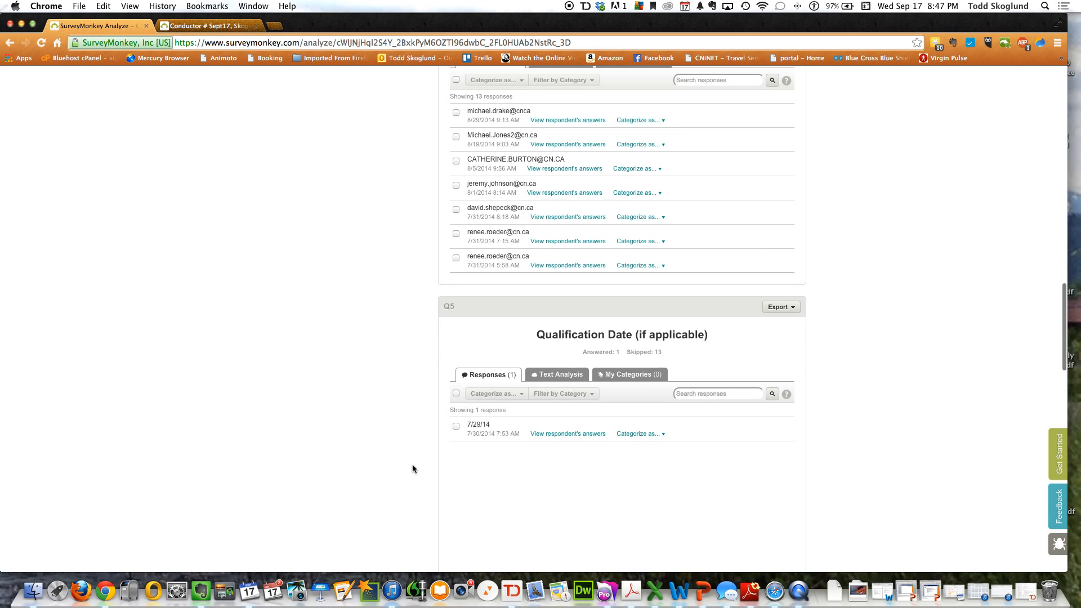
scroll(415, 459, "down", 7)
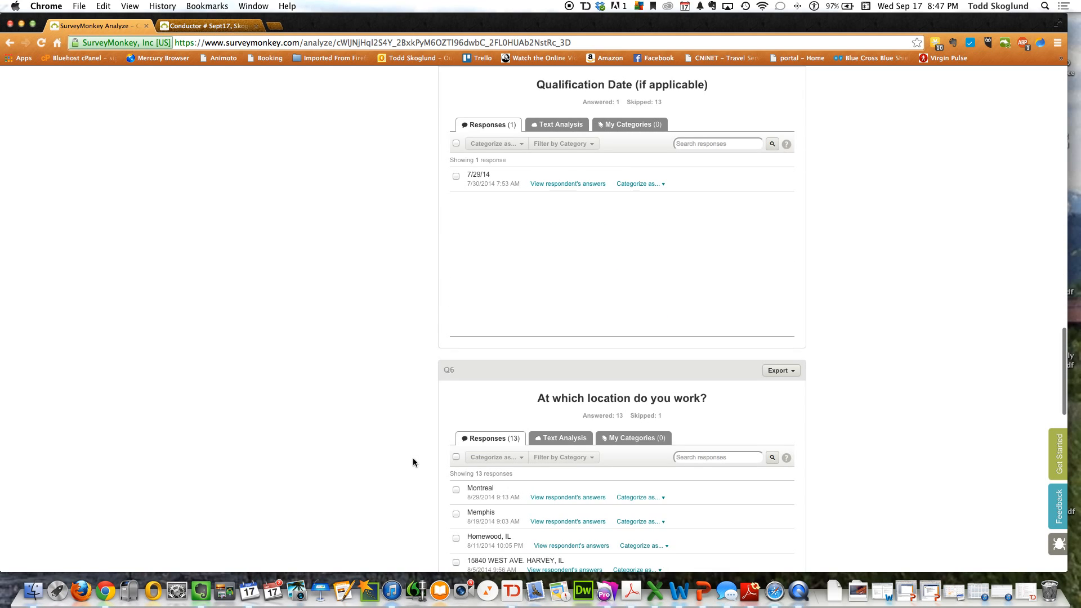
scroll(414, 463, "down", 4)
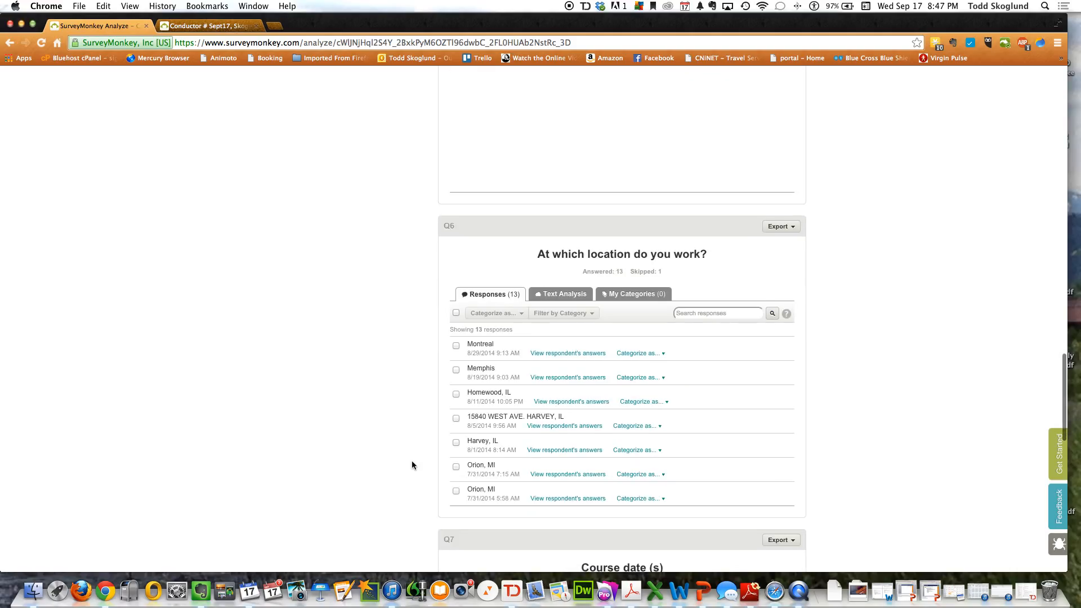
scroll(389, 472, "down", 7)
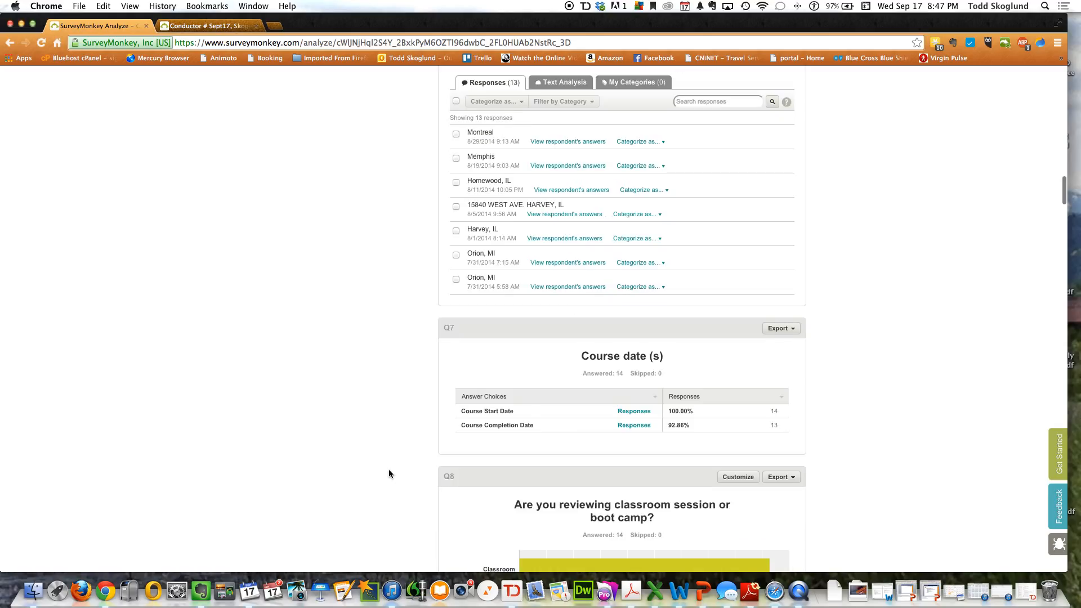
scroll(388, 472, "down", 4)
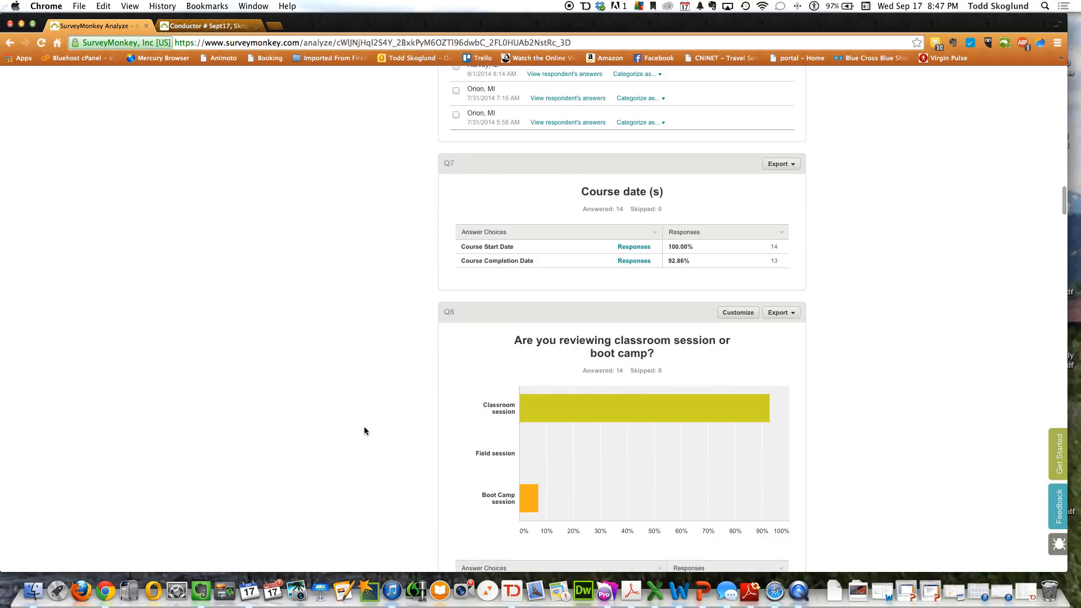
scroll(379, 427, "down", 6)
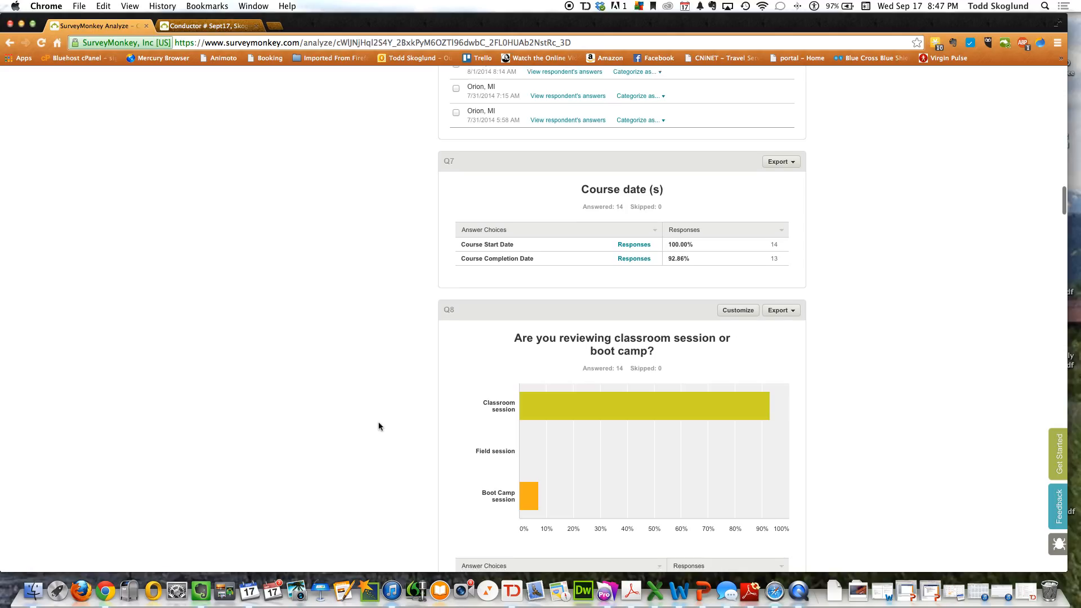
Step: Examine the page 2 chart on overall course quality, checking the response shares for the course content statement
scroll(378, 426, "down", 10)
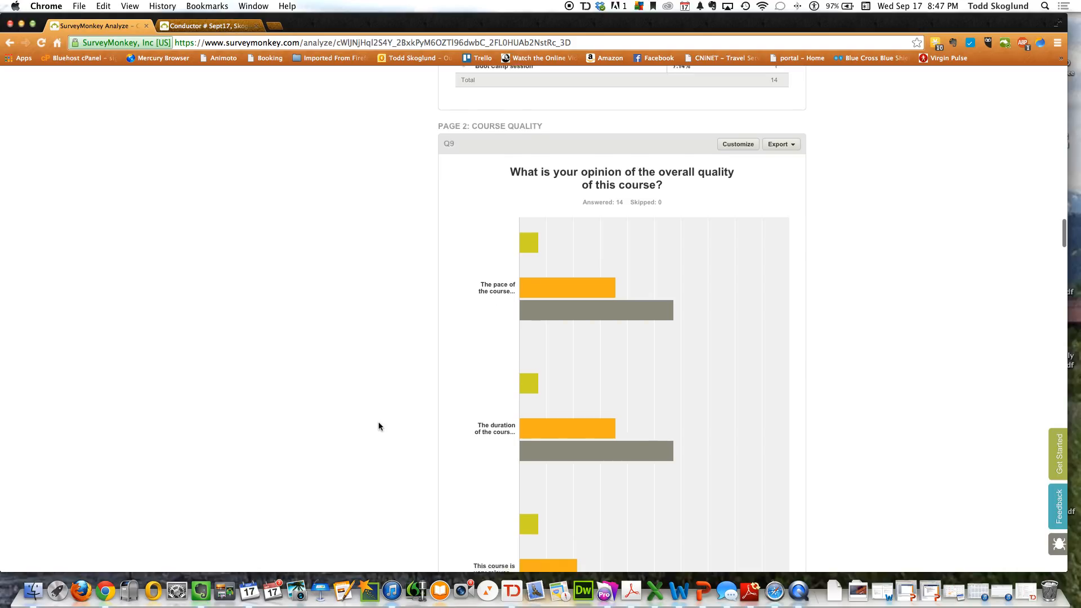
scroll(429, 413, "down", 1)
scroll(426, 413, "down", 1)
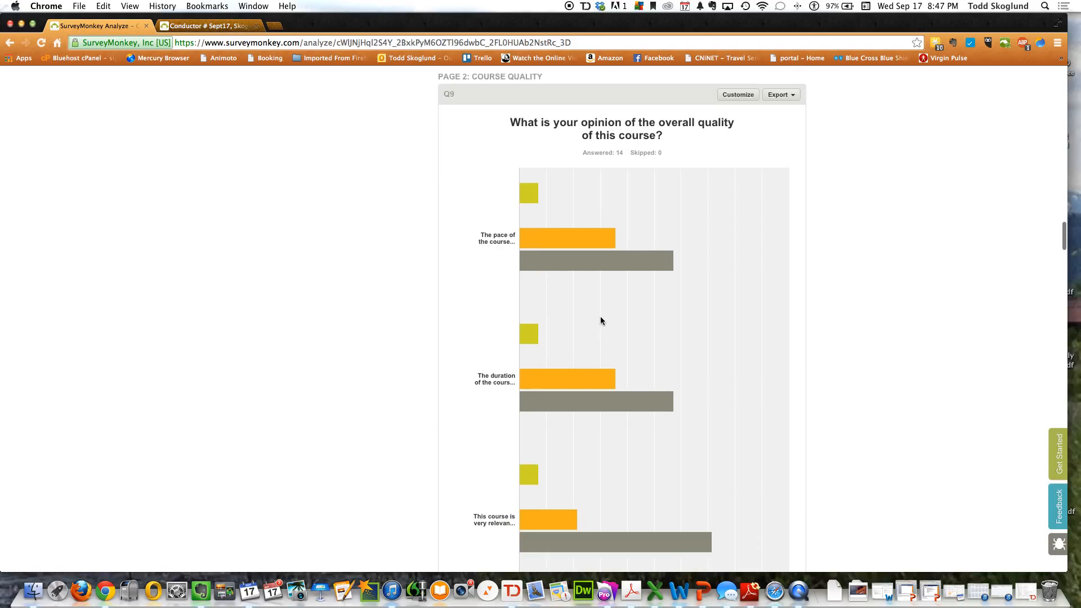
scroll(482, 420, "down", 3)
scroll(482, 419, "down", 12)
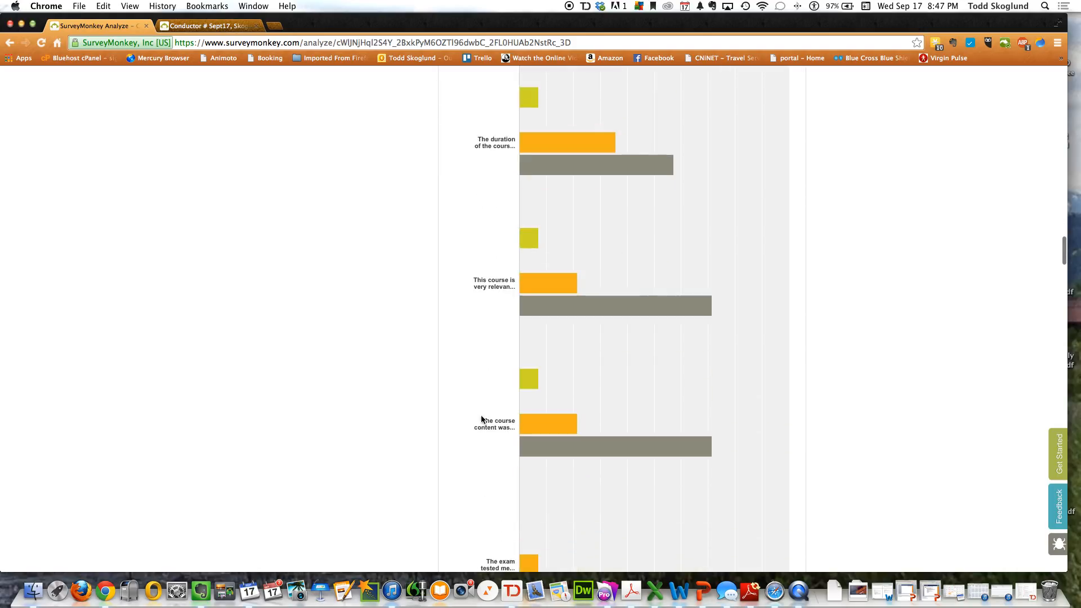
scroll(480, 418, "down", 2)
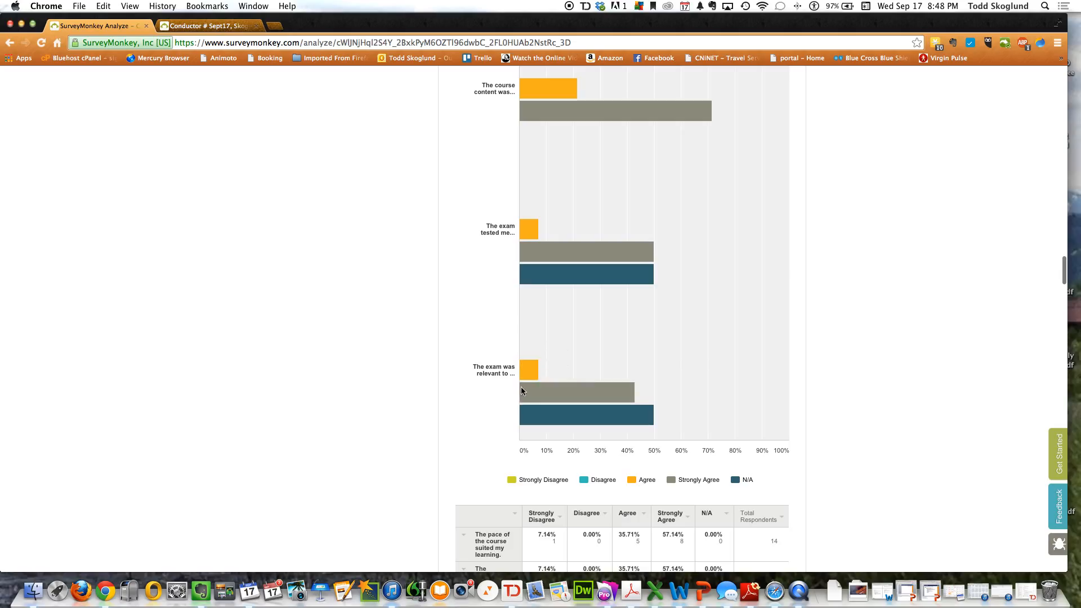
scroll(520, 288, "up", 5)
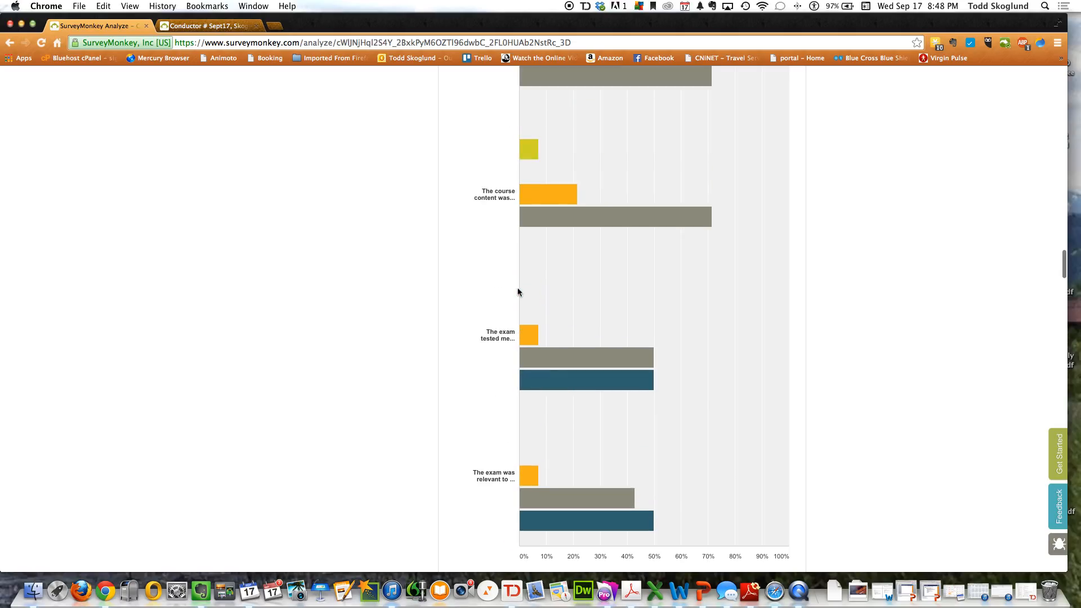
mouse_move(529, 199)
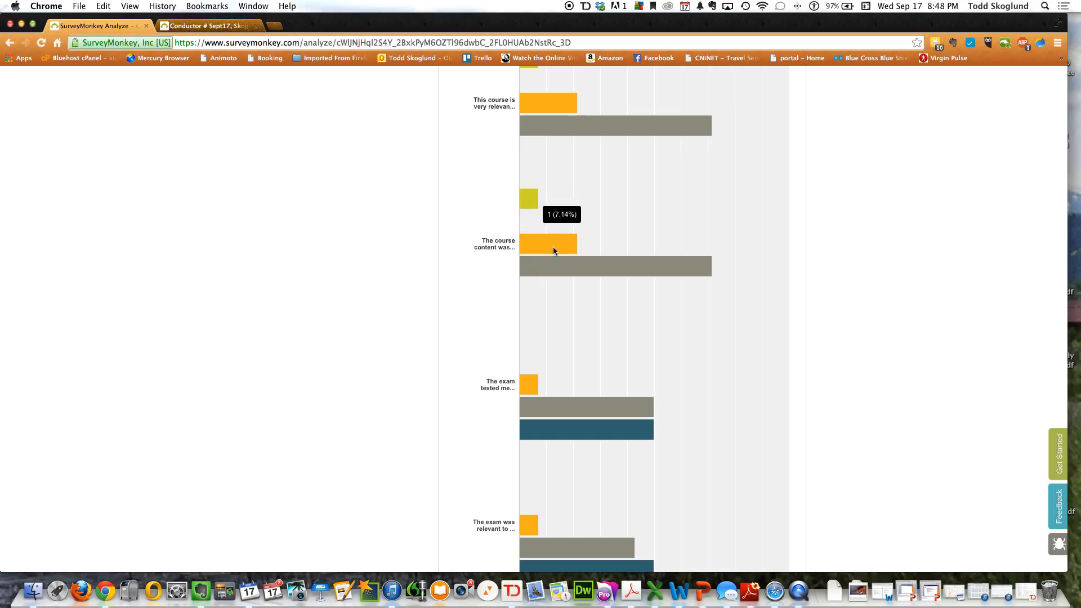
mouse_move(565, 265)
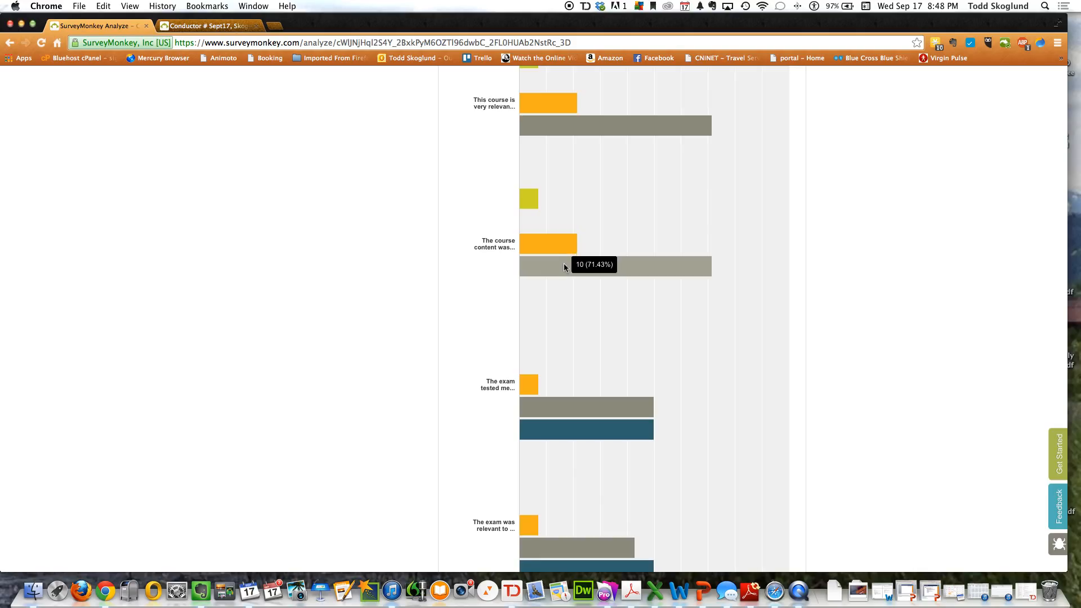
Step: Examine the overall course quality chart and its table of response percentages for each statement on page 2
mouse_move(527, 397)
scroll(527, 395, "down", 2)
scroll(507, 415, "down", 2)
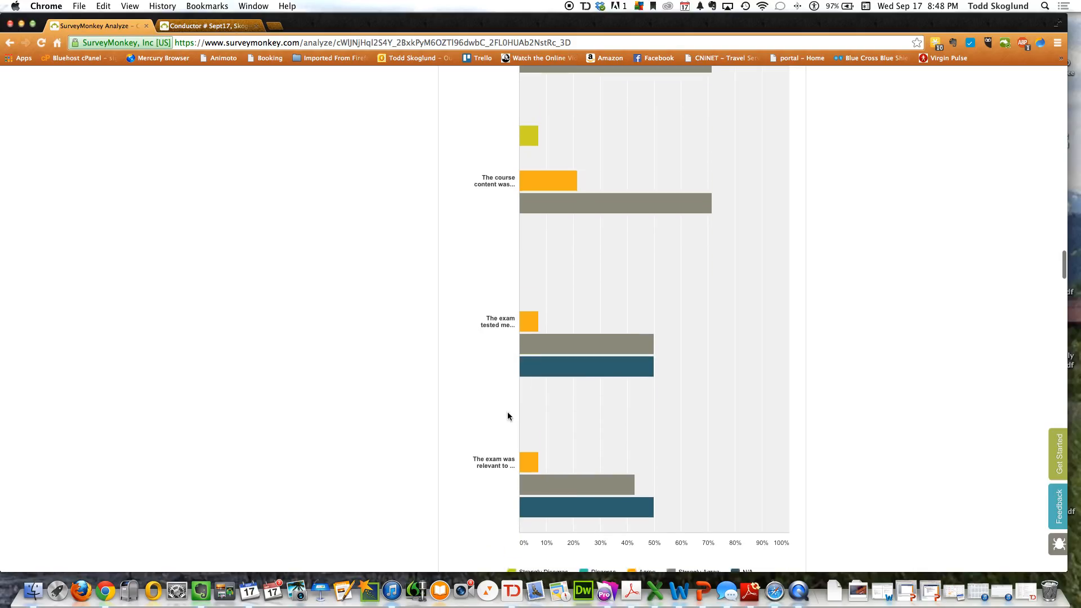
scroll(512, 420, "up", 5)
scroll(509, 421, "up", 4)
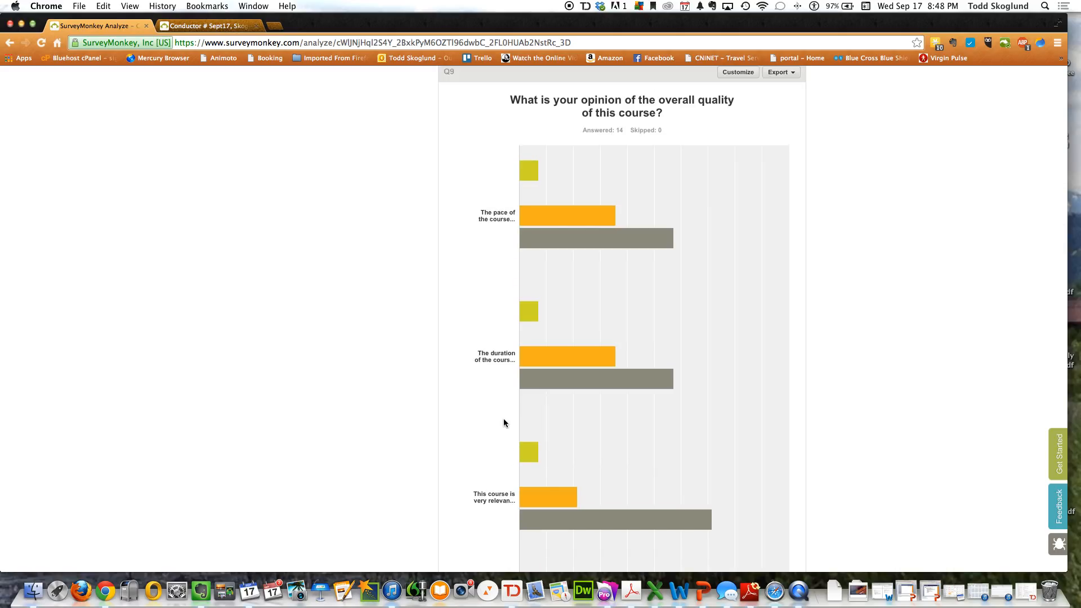
scroll(502, 423, "down", 1)
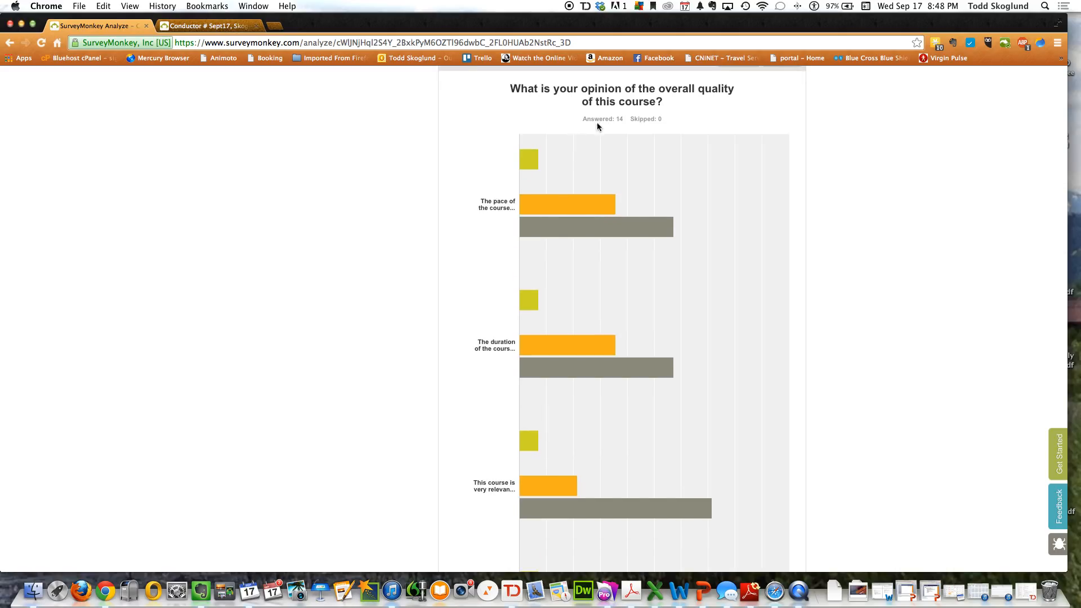
scroll(512, 293, "down", 6)
scroll(510, 299, "down", 5)
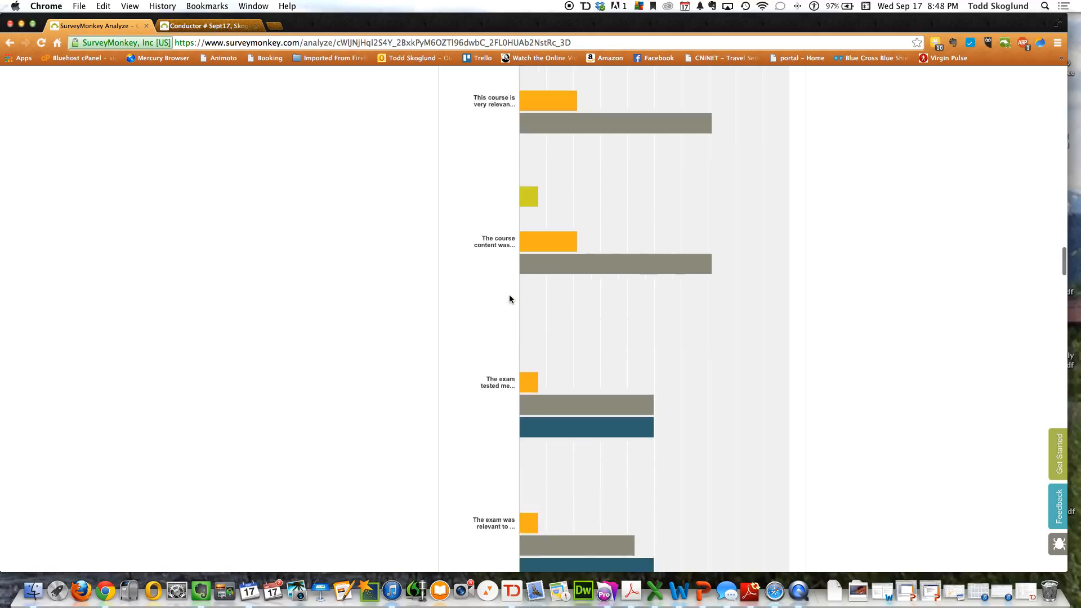
scroll(508, 299, "down", 2)
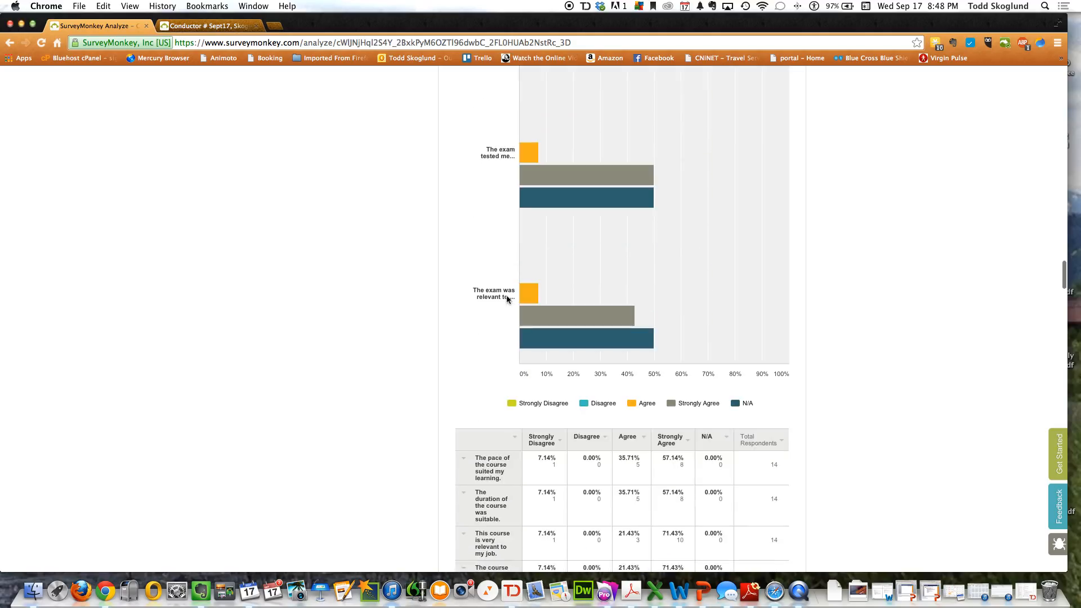
scroll(434, 470, "down", 2)
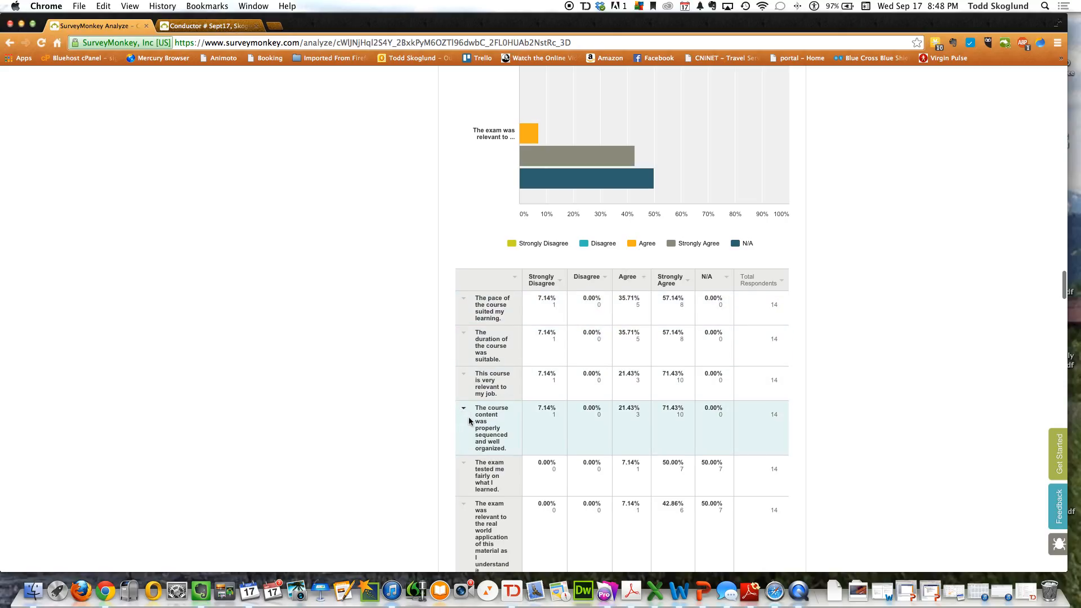
scroll(468, 417, "down", 2)
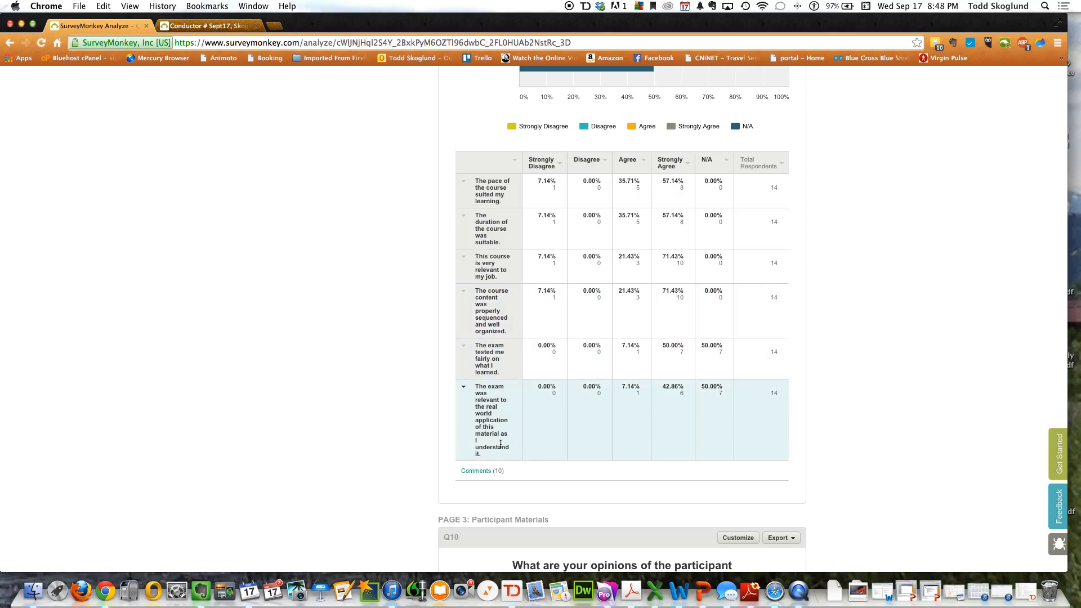
Step: Open the comments on the overall course quality question and read through the written responses
left_click(476, 471)
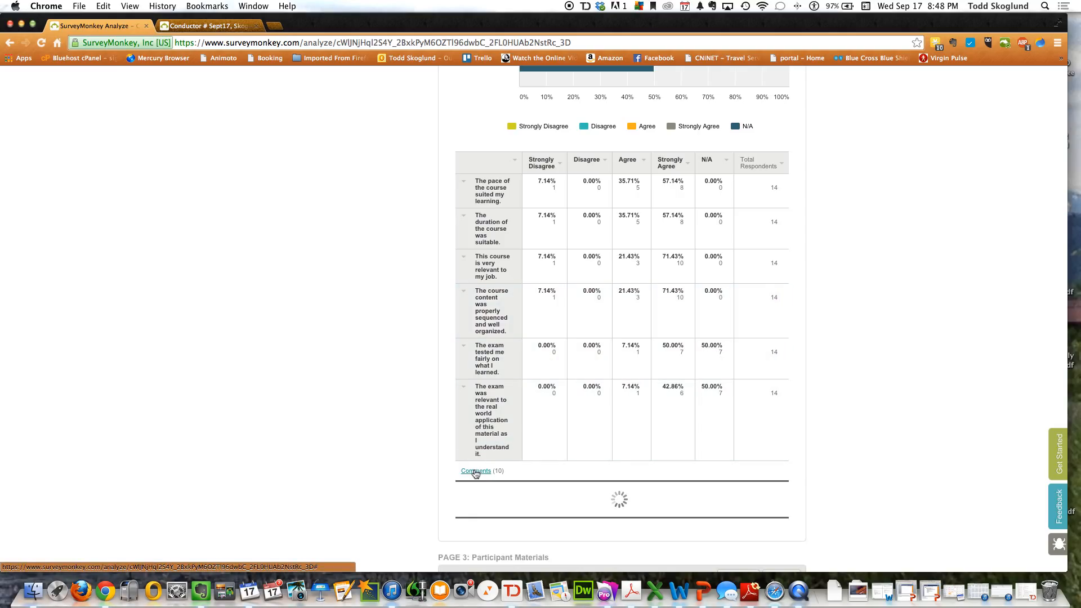
scroll(437, 487, "down", 5)
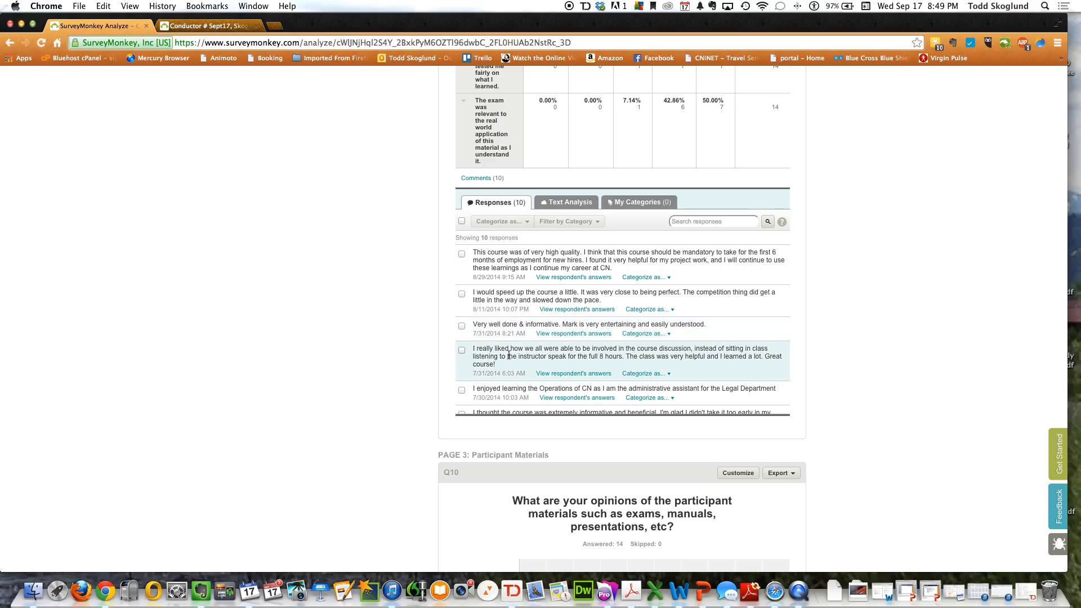
scroll(508, 355, "down", 2)
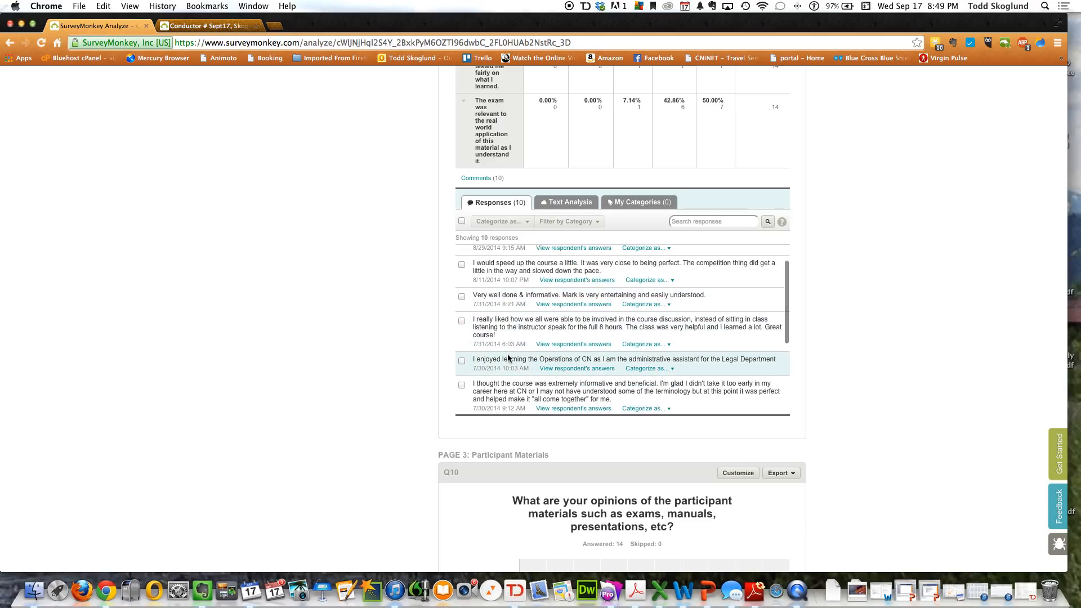
scroll(509, 357, "up", 2)
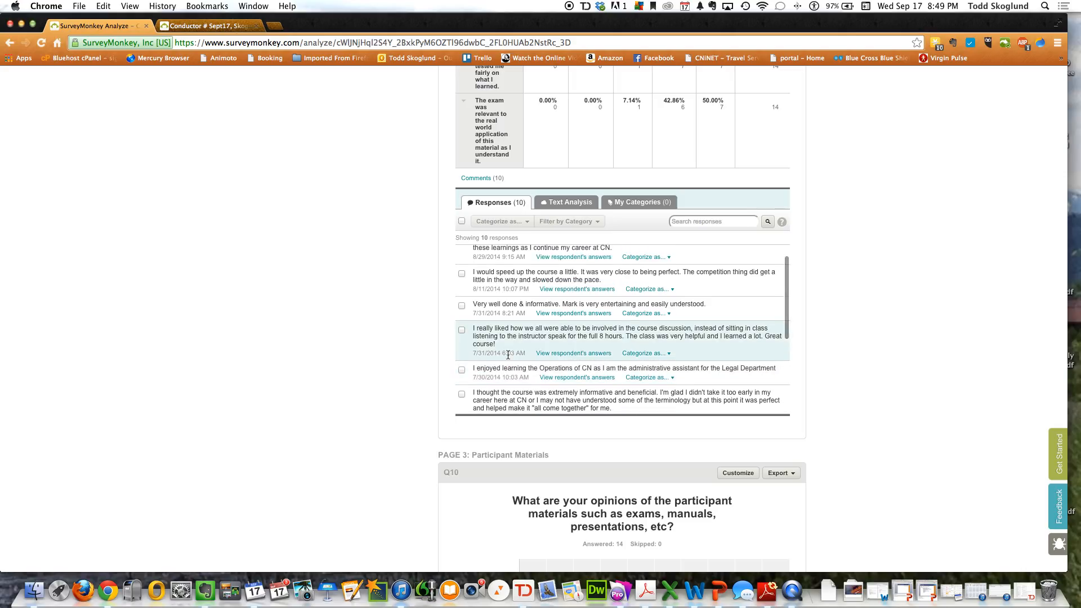
scroll(508, 354, "up", 1)
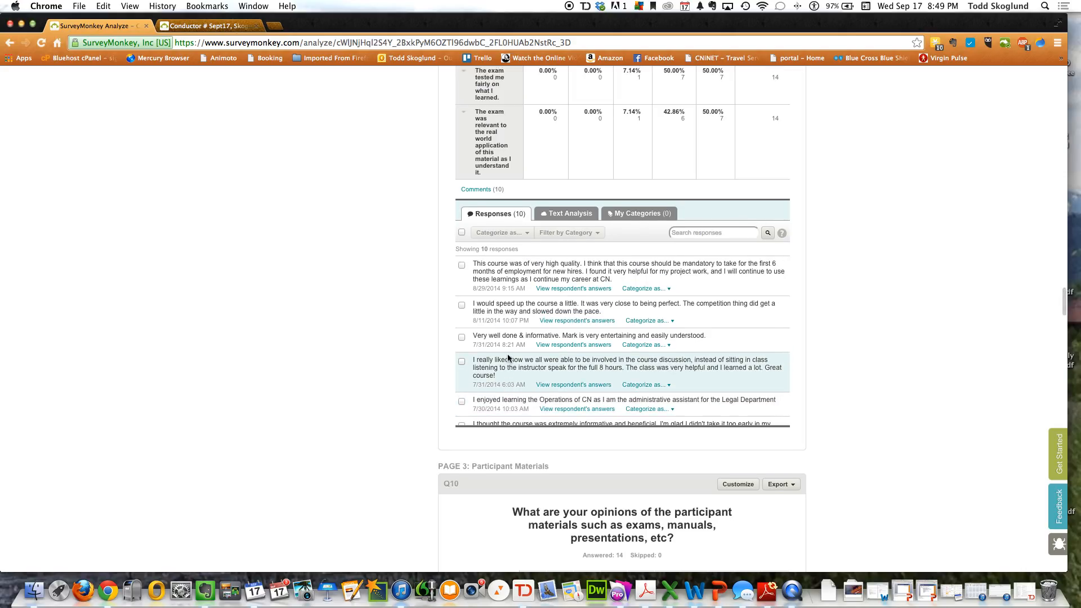
Step: View the full answers of the respondent who suggested speeding up the course, review them through page 3, and close that view
left_click(580, 321)
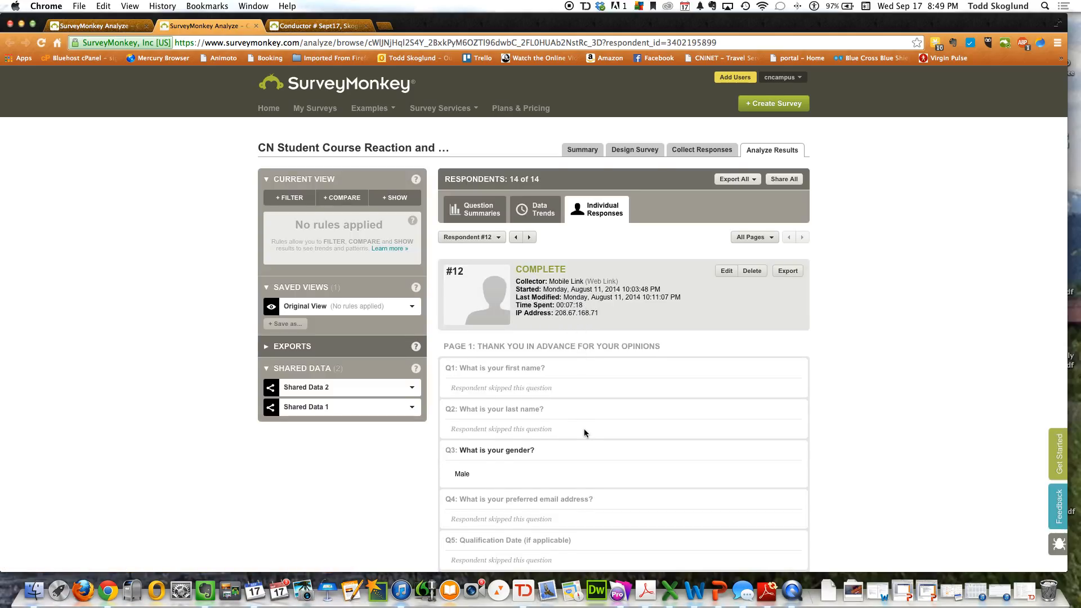
scroll(584, 433, "down", 1)
scroll(583, 432, "down", 1)
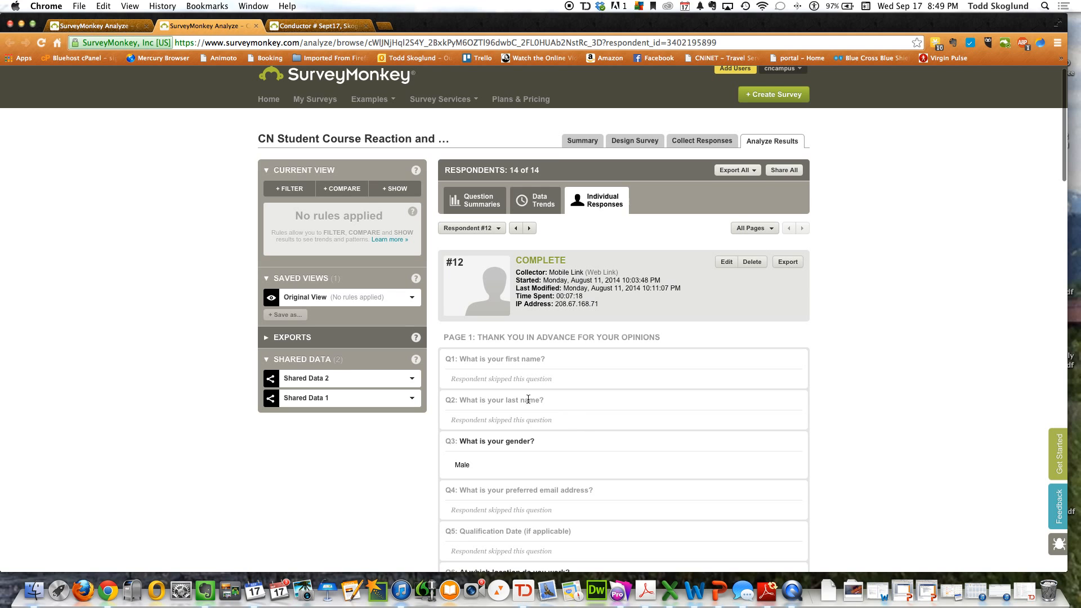
scroll(527, 417, "down", 10)
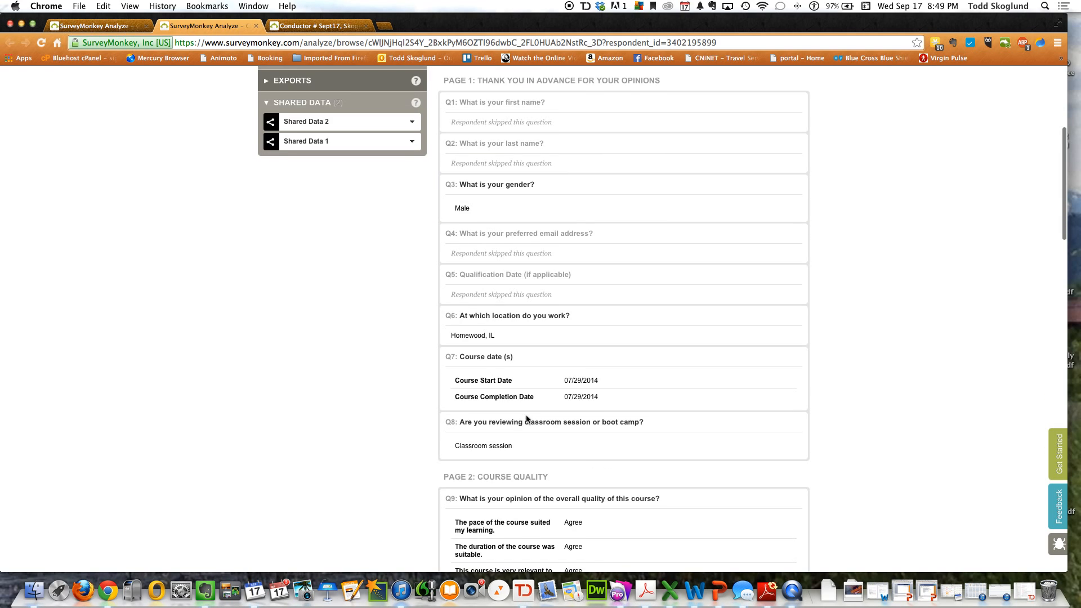
scroll(527, 419, "down", 4)
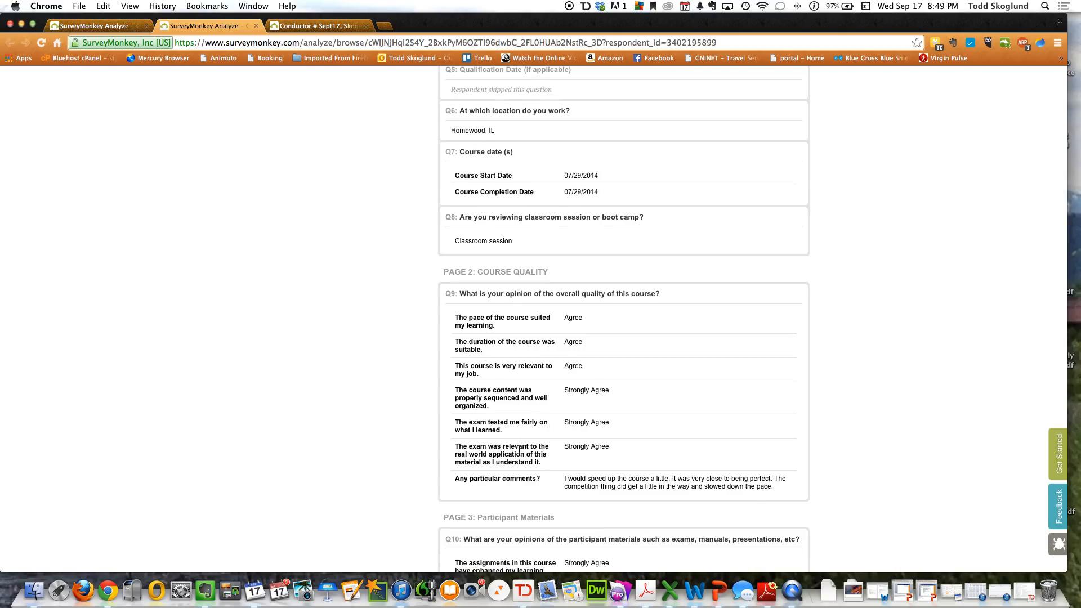
scroll(518, 452, "down", 1)
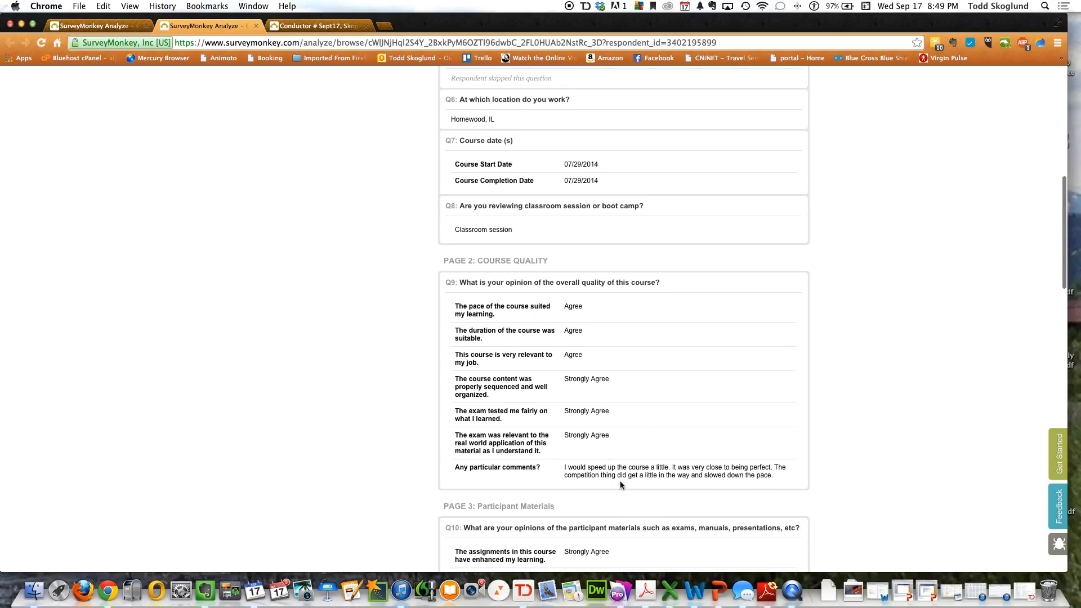
scroll(538, 494, "down", 7)
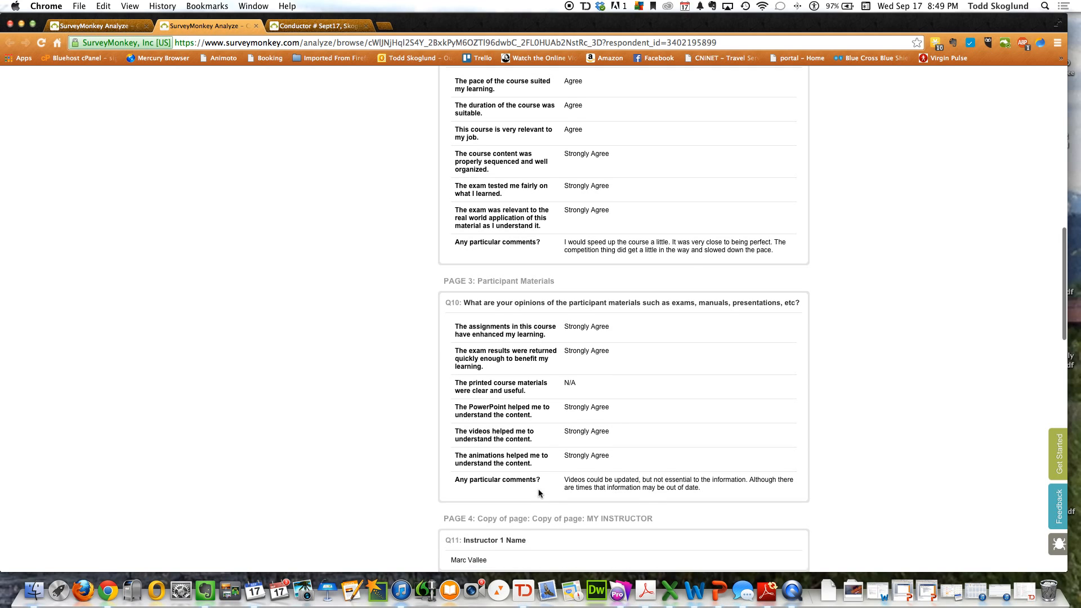
scroll(539, 493, "down", 2)
scroll(539, 493, "down", 1)
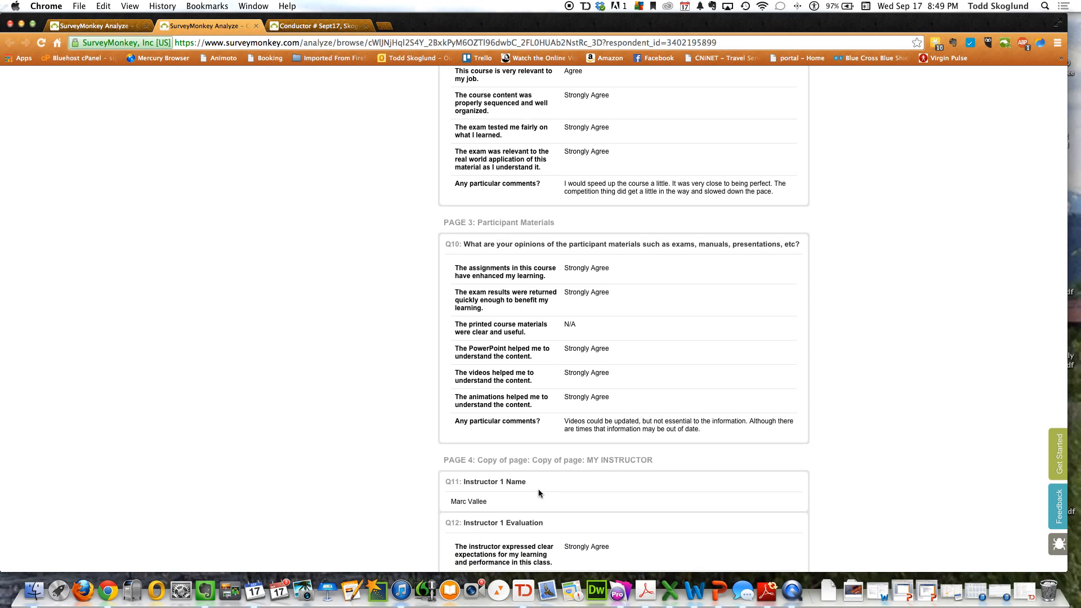
left_click(256, 26)
Step: Skim the remaining course quality comments, and examine the chart and table of opinions on the participant materials
scroll(483, 336, "down", 4)
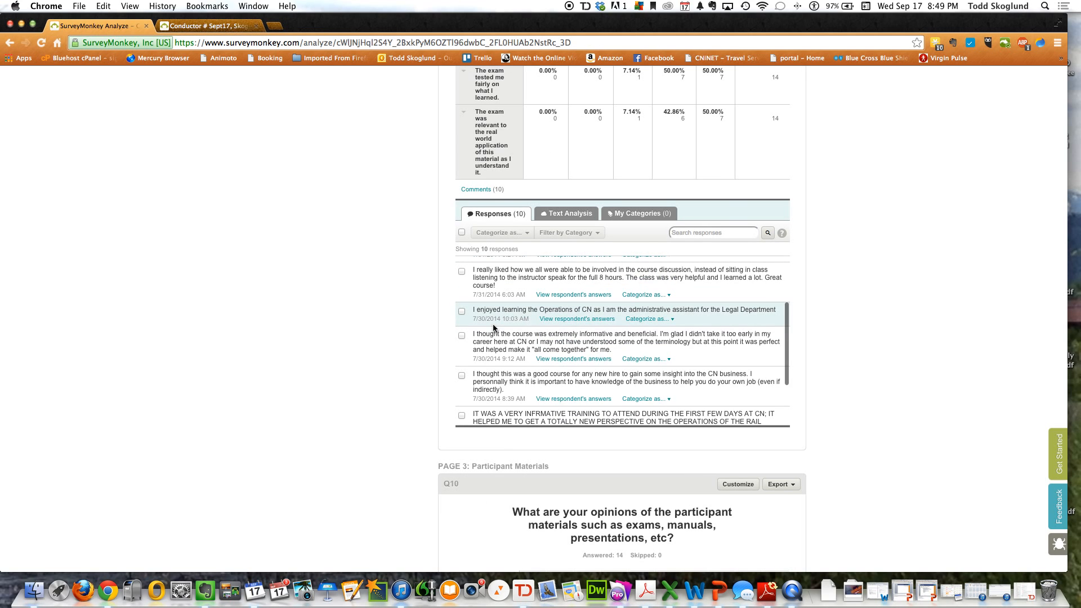
scroll(388, 356, "down", 1)
scroll(387, 351, "down", 10)
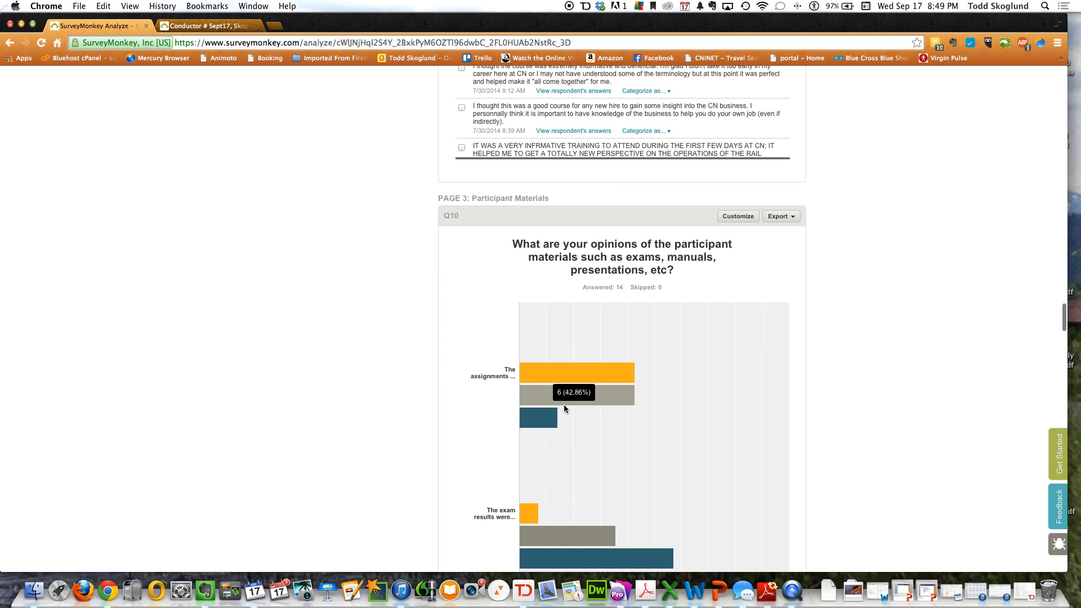
scroll(566, 414, "down", 5)
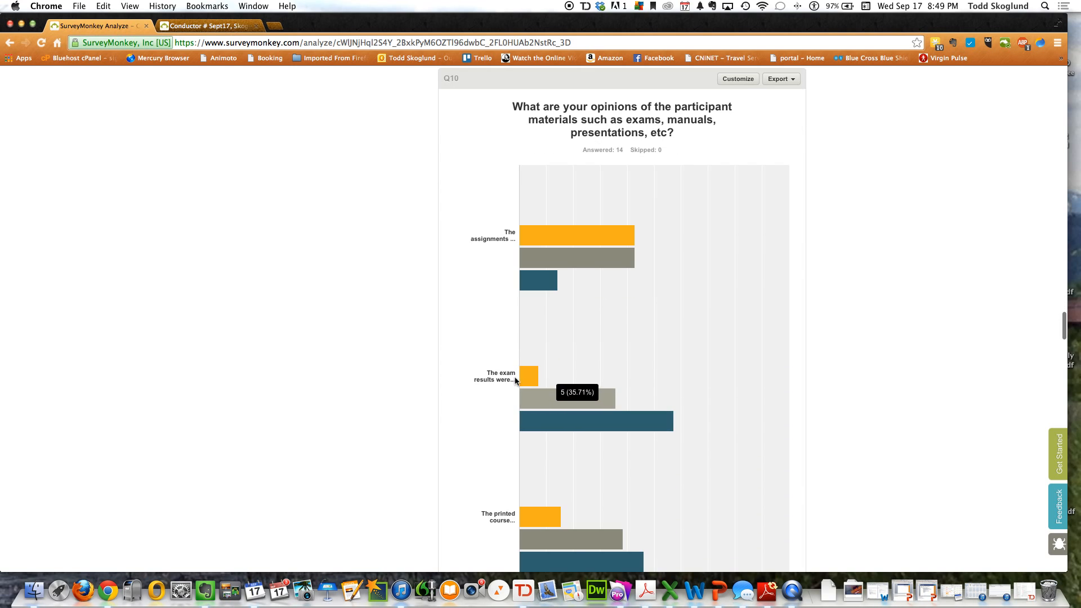
scroll(444, 412, "down", 1)
scroll(443, 409, "down", 8)
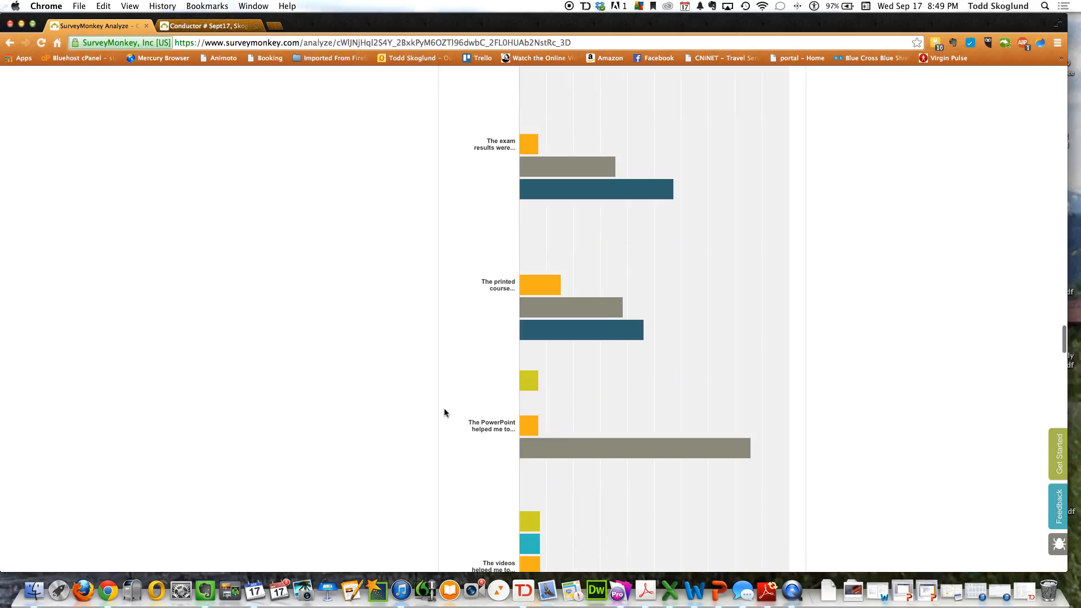
mouse_move(526, 376)
scroll(485, 475, "down", 1)
scroll(458, 424, "down", 4)
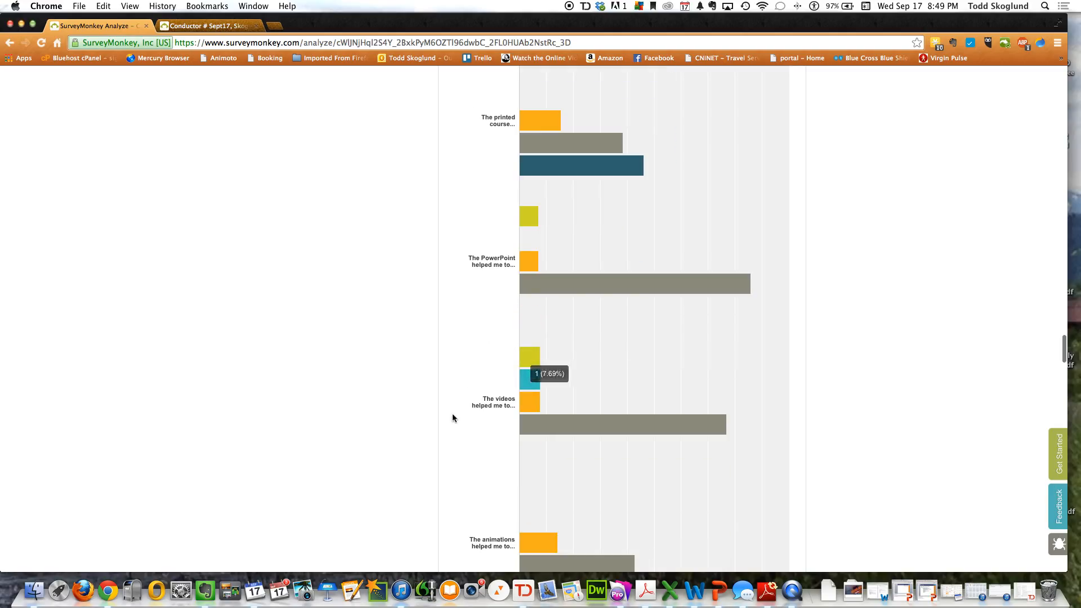
scroll(452, 413, "down", 4)
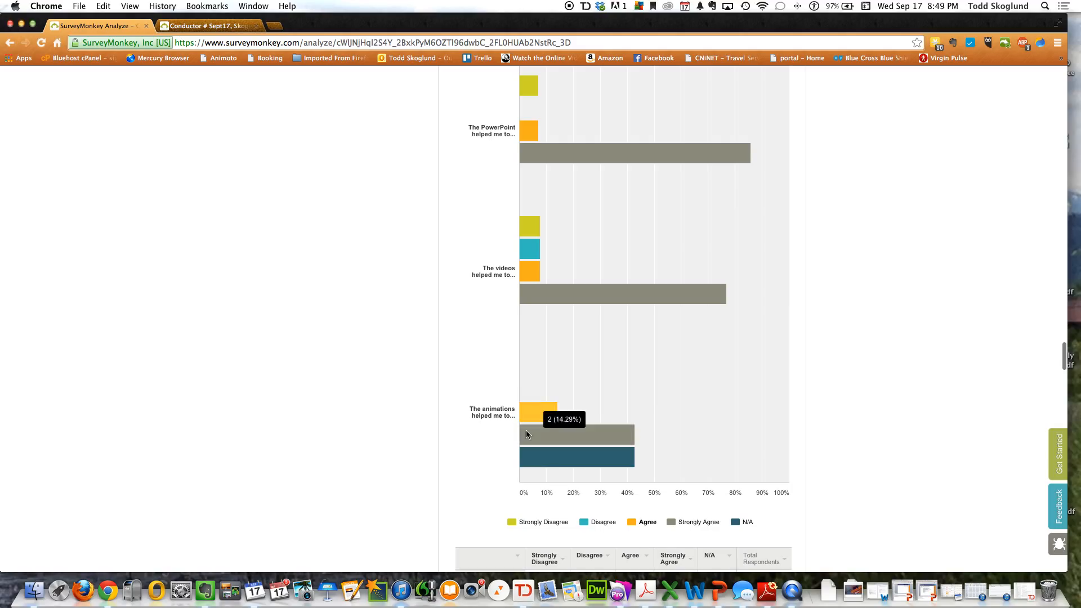
scroll(478, 462, "down", 5)
scroll(476, 458, "down", 10)
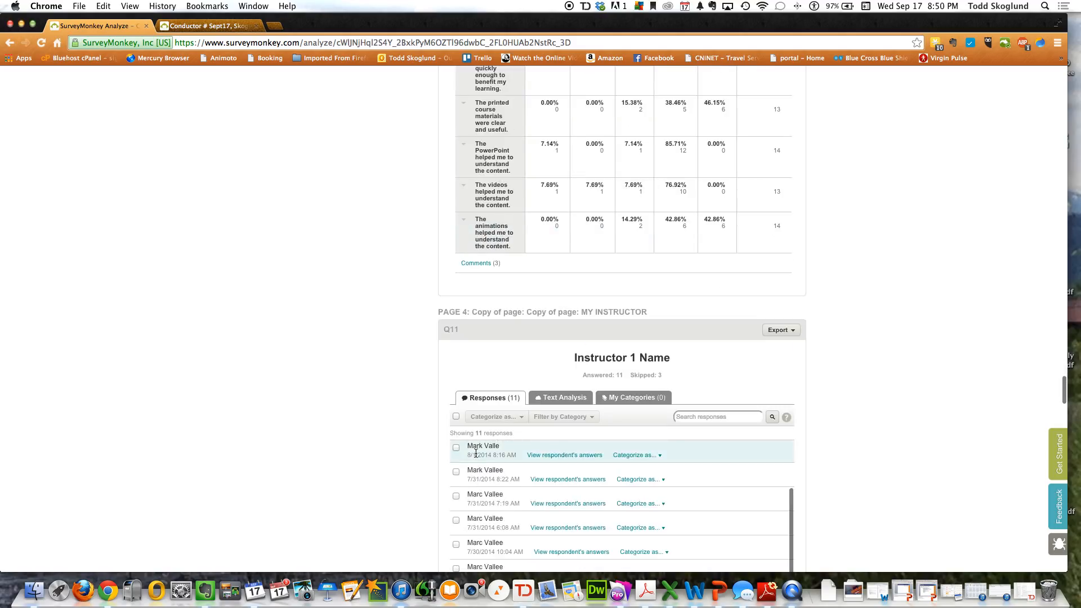
Step: Review the Instructor 1 name responses and examine the Instructor 1 Evaluation chart and table
scroll(400, 465, "down", 8)
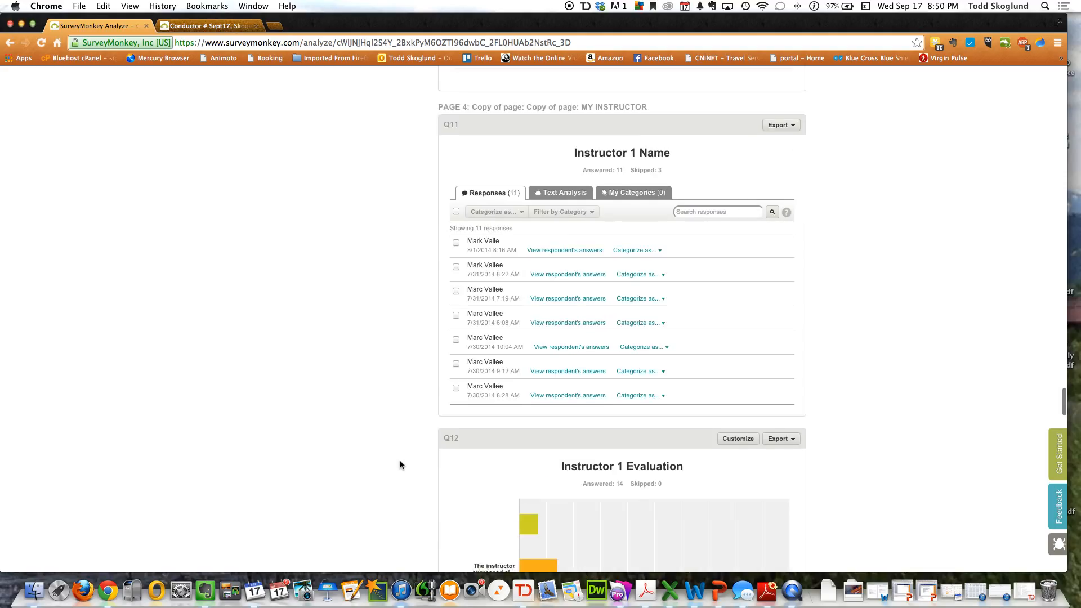
scroll(503, 467, "down", 5)
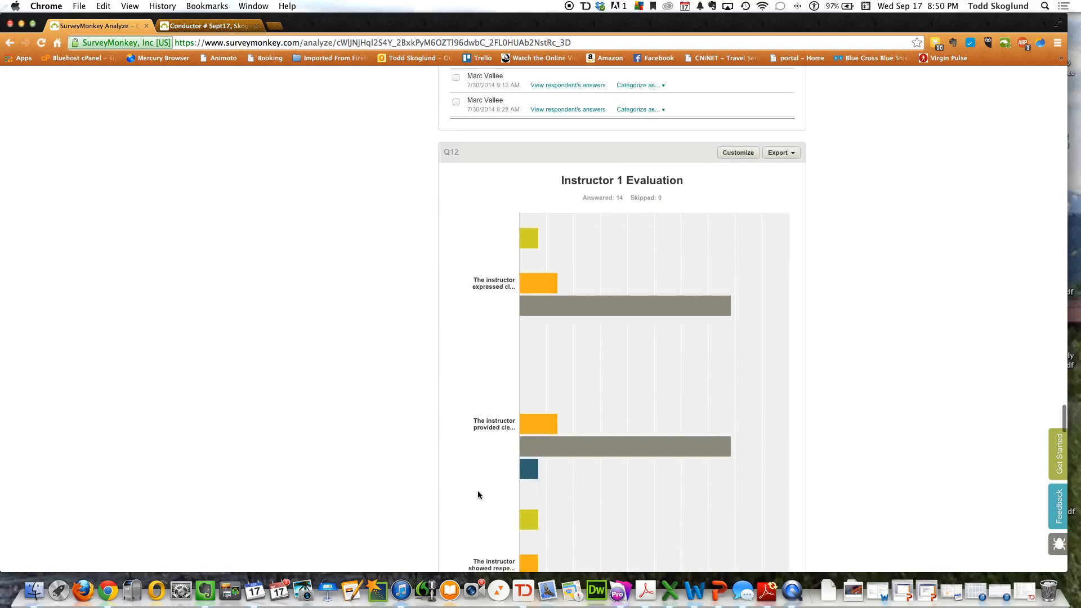
scroll(476, 493, "down", 8)
scroll(470, 492, "down", 20)
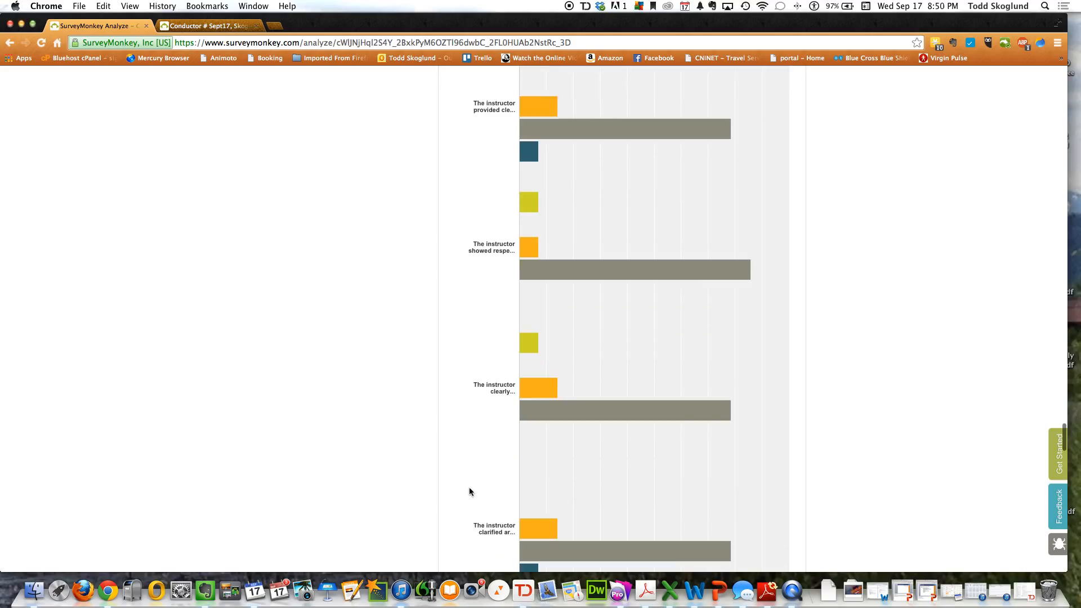
scroll(470, 490, "down", 16)
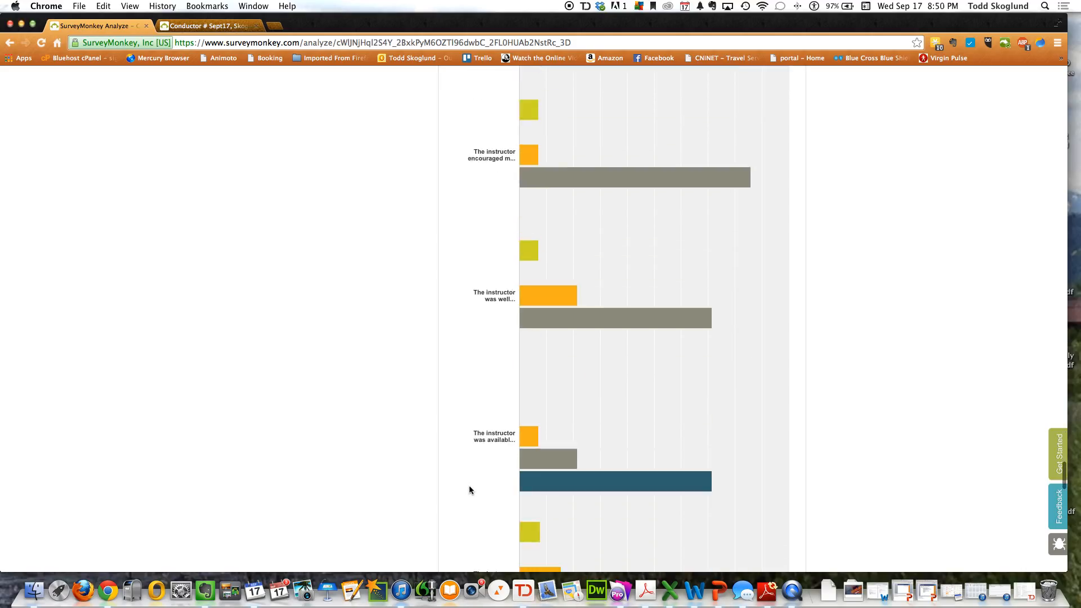
scroll(470, 490, "down", 10)
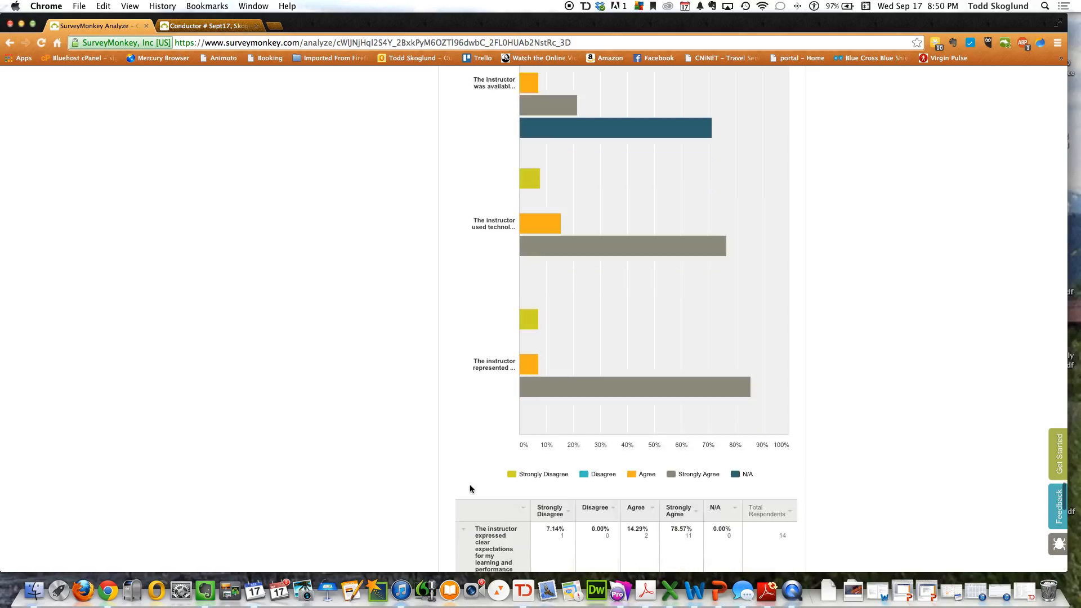
scroll(424, 498, "down", 8)
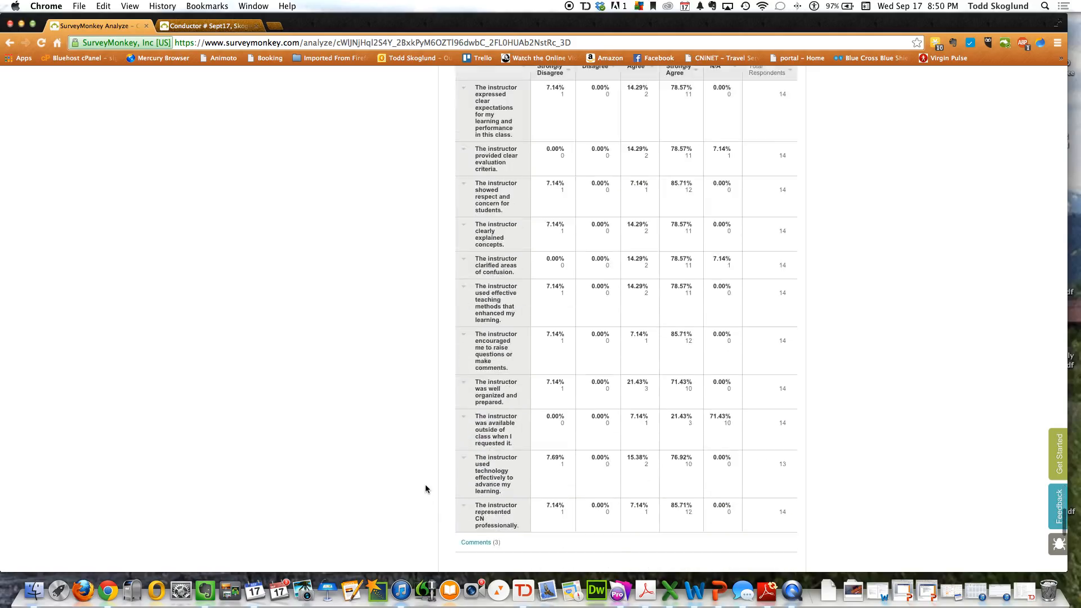
scroll(425, 484, "up", 9)
scroll(424, 483, "down", 13)
scroll(426, 486, "down", 2)
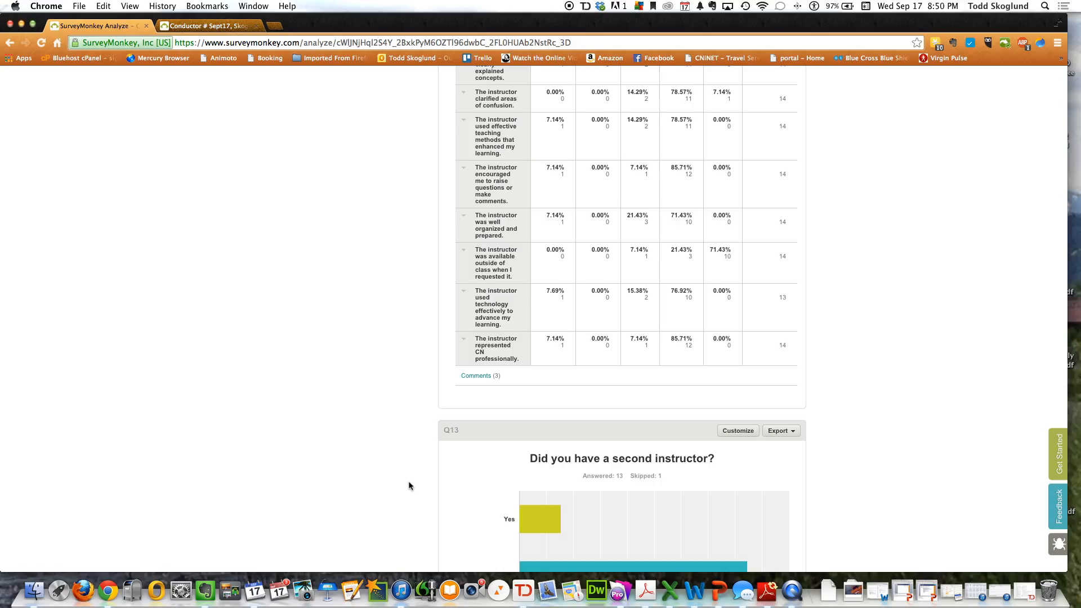
Step: Check the second instructor question and the Instructor 2 name responses, and return to the start of the question summaries
scroll(409, 486, "down", 5)
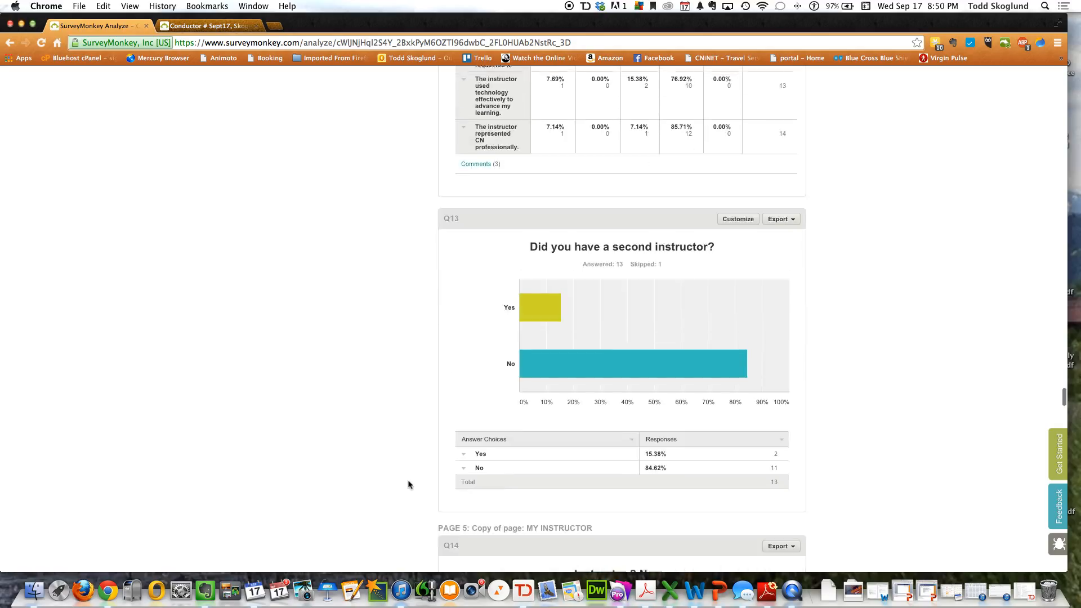
scroll(409, 486, "down", 8)
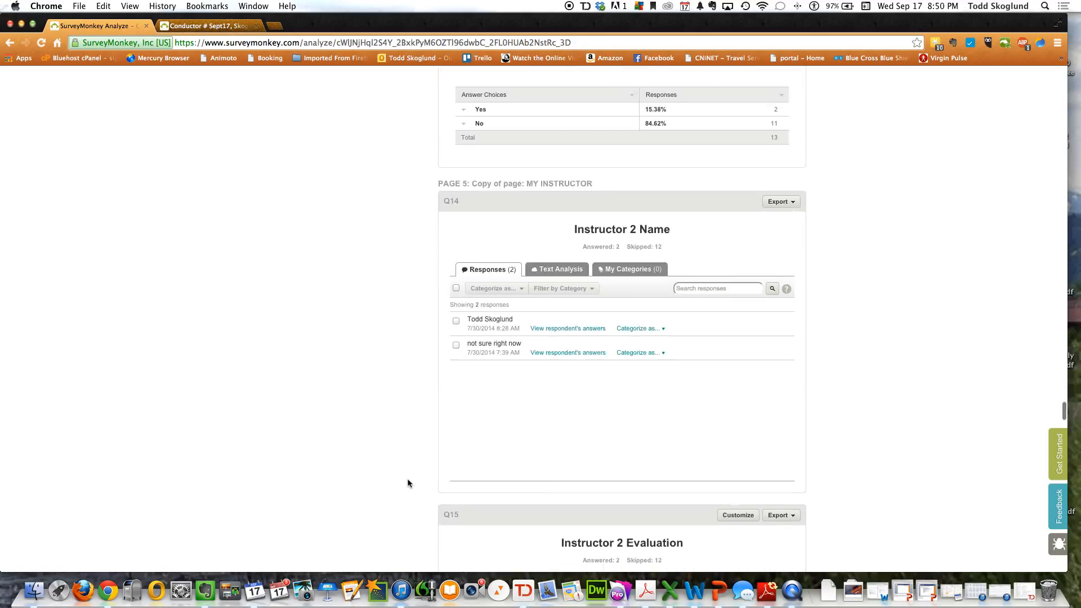
scroll(407, 478, "down", 15)
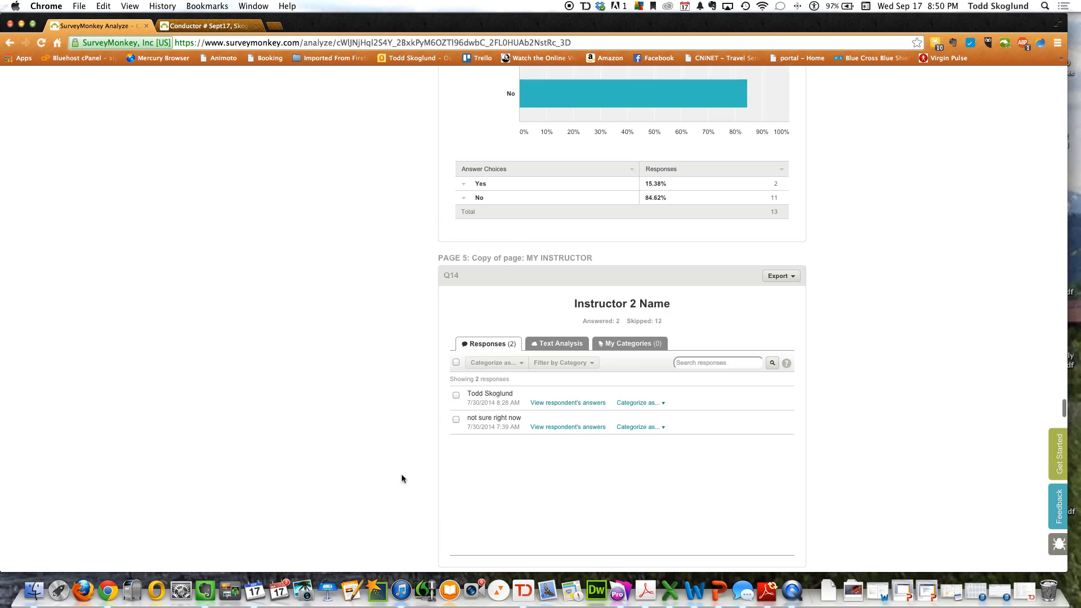
scroll(405, 472, "up", 20)
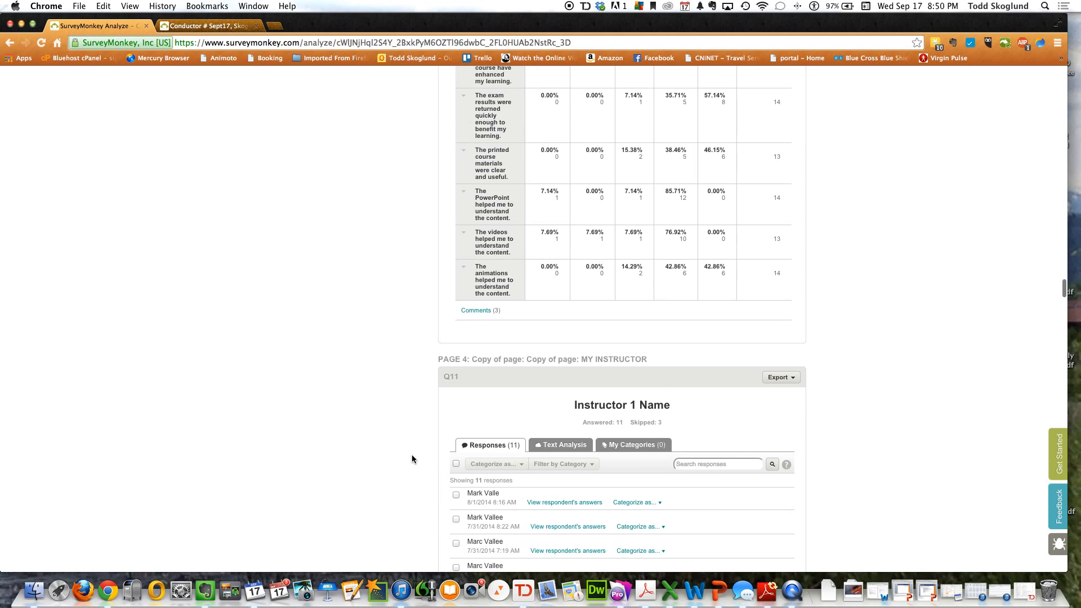
scroll(411, 454, "up", 20)
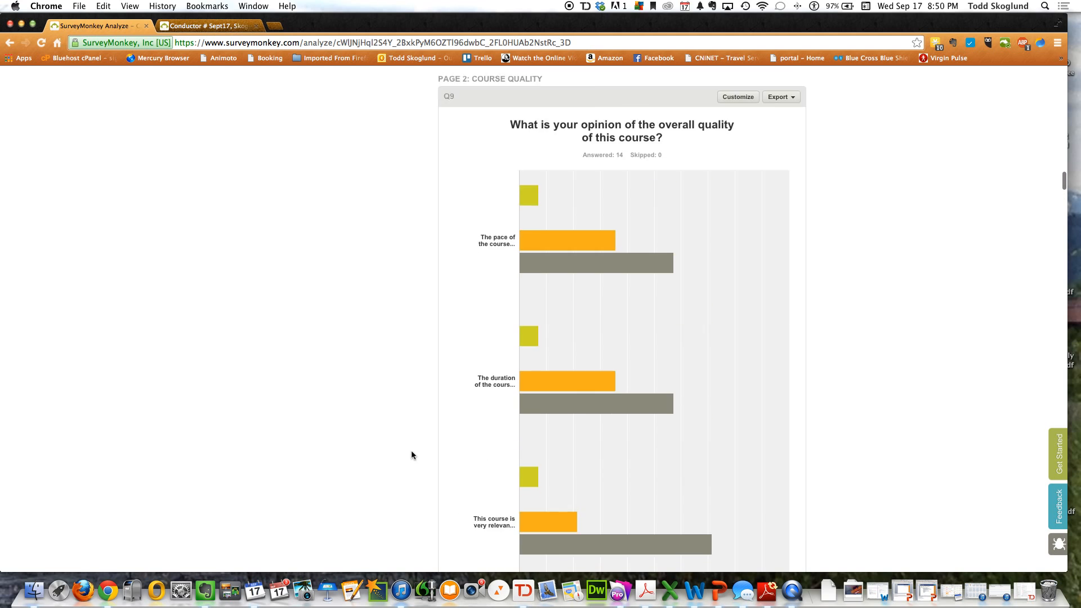
scroll(411, 453, "up", 20)
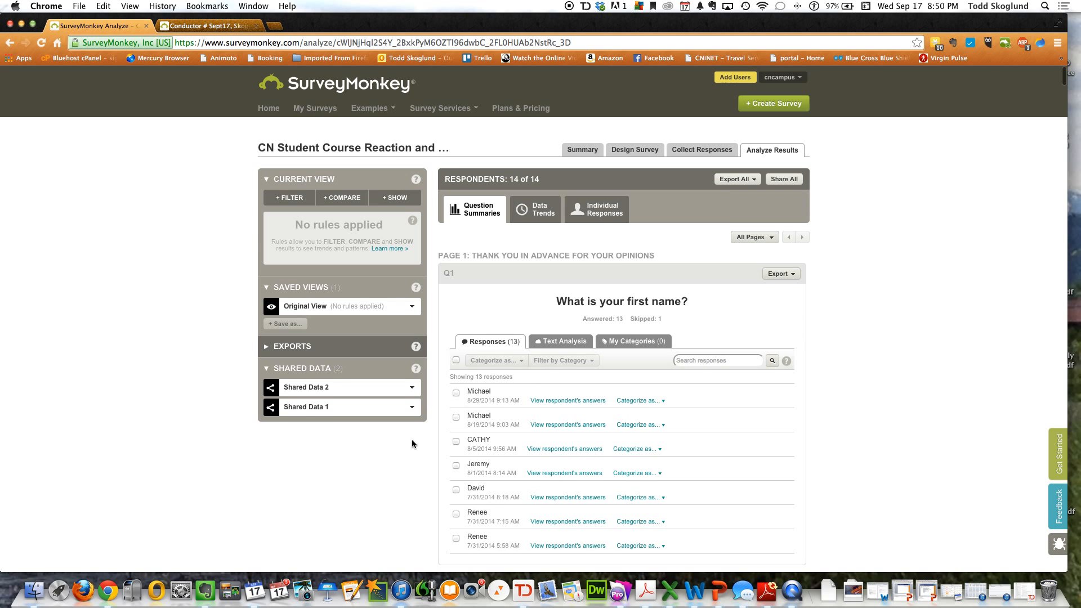